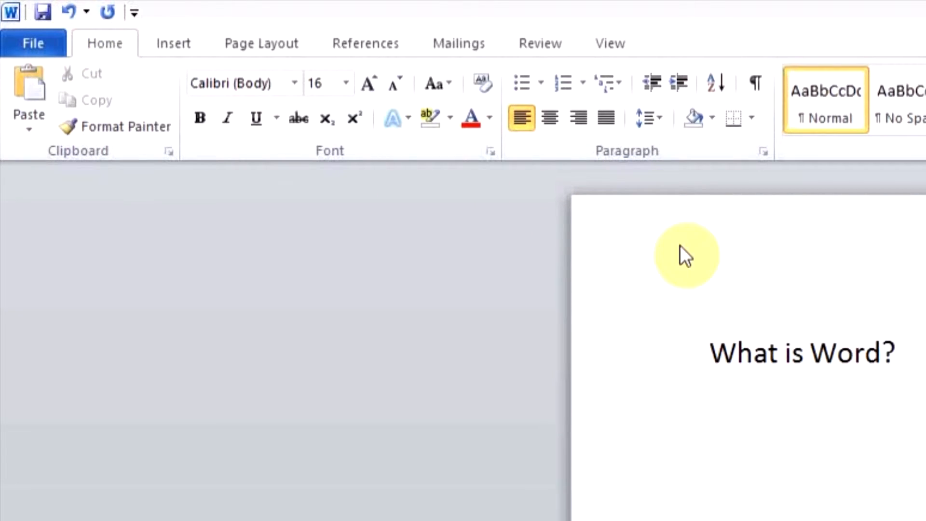
Create a new blank document and enter the text "A4" on its first line.
left_click(45, 42)
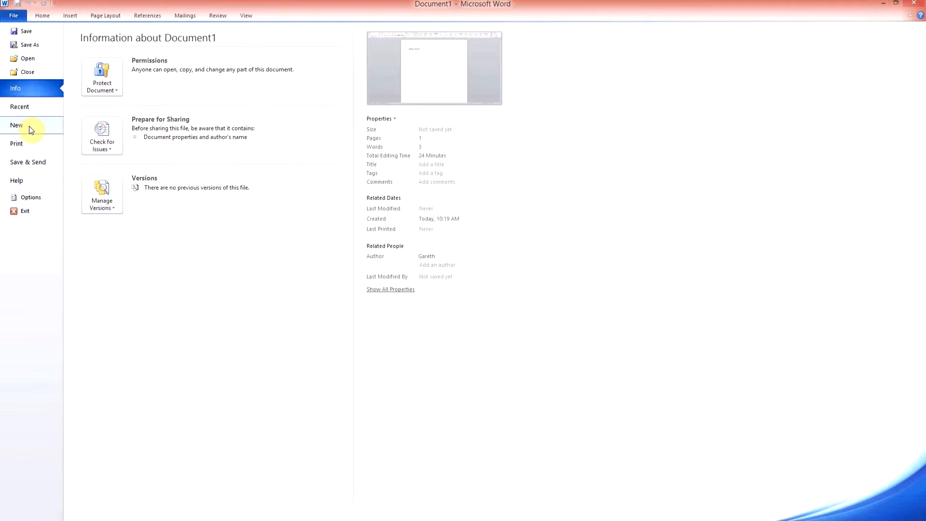
left_click(29, 125)
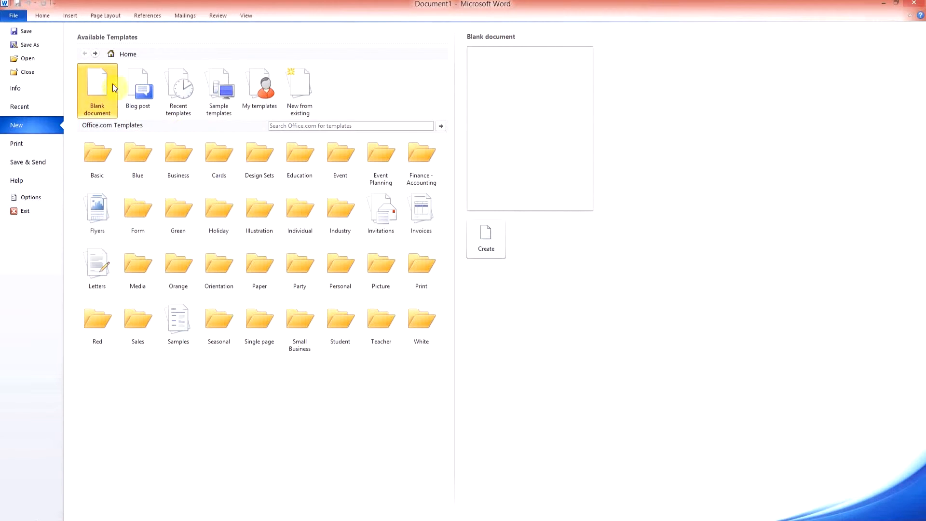
left_click(483, 235)
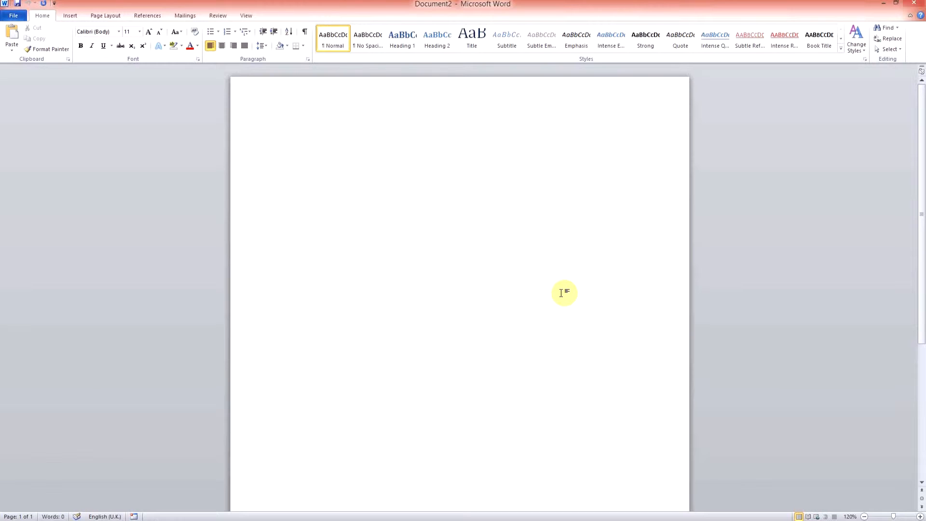
type("A")
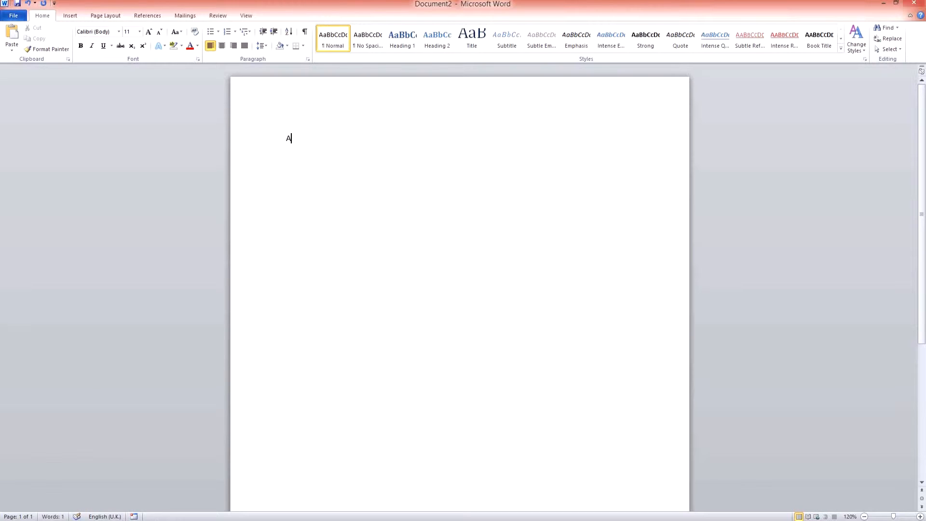
type("4")
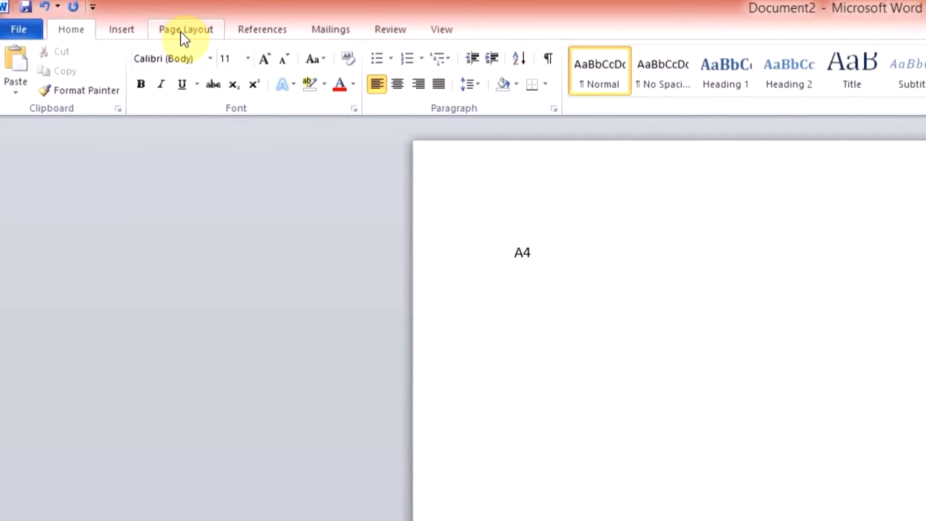
Set the document's page size to A4, 8.27" x 11.69".
left_click(130, 21)
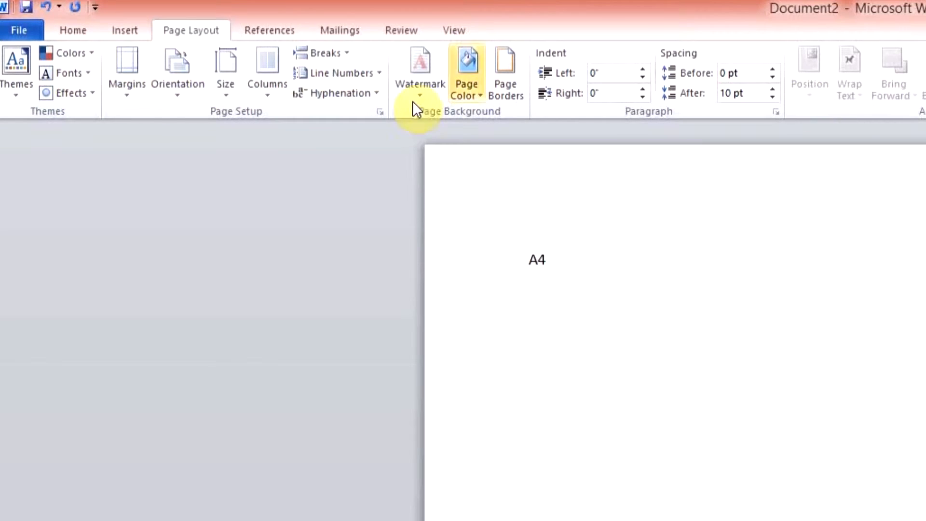
left_click(80, 31)
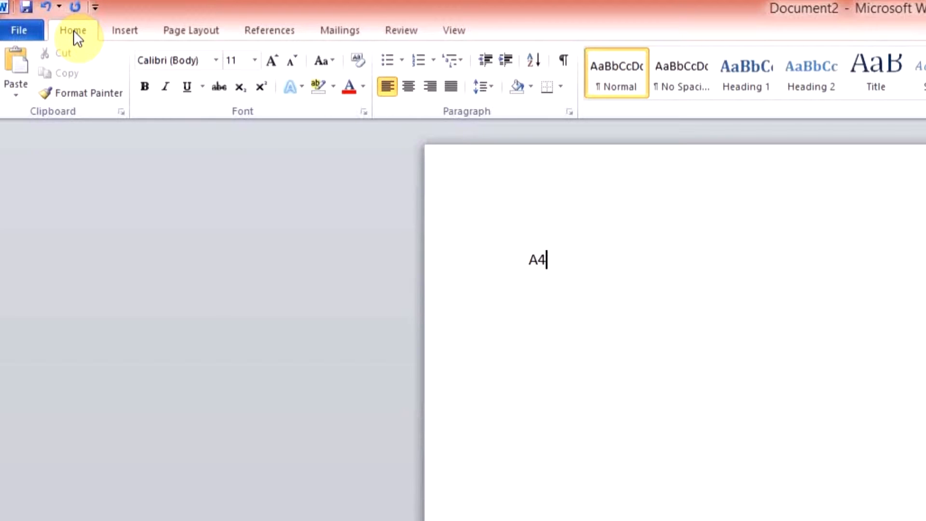
left_click(183, 30)
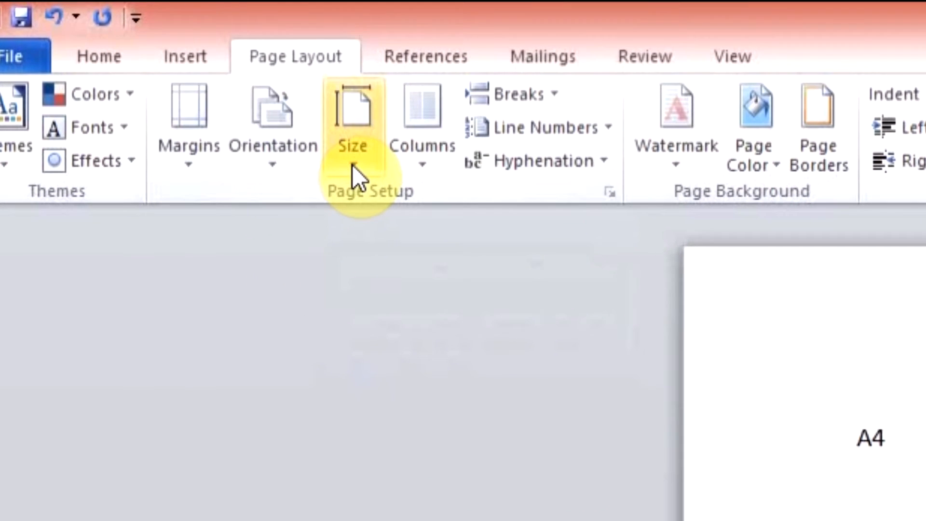
left_click(351, 164)
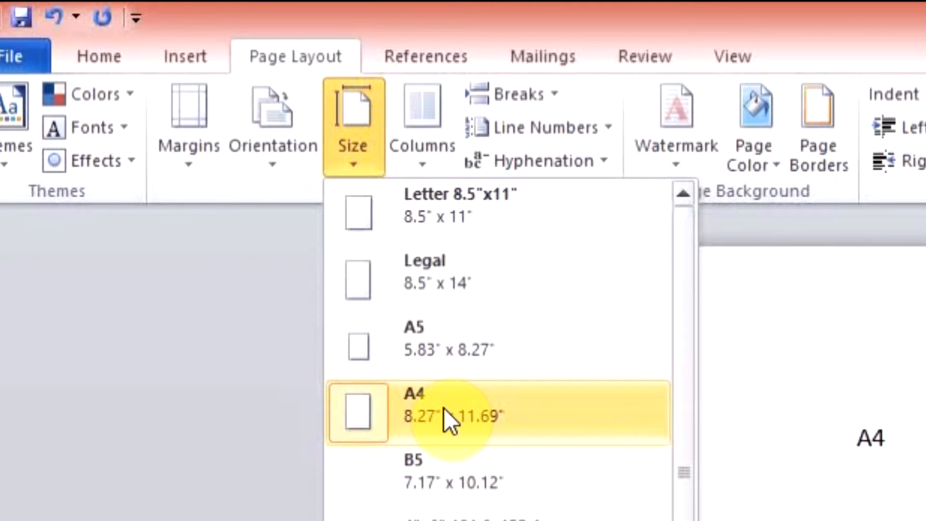
left_click_drag(686, 378, 697, 276)
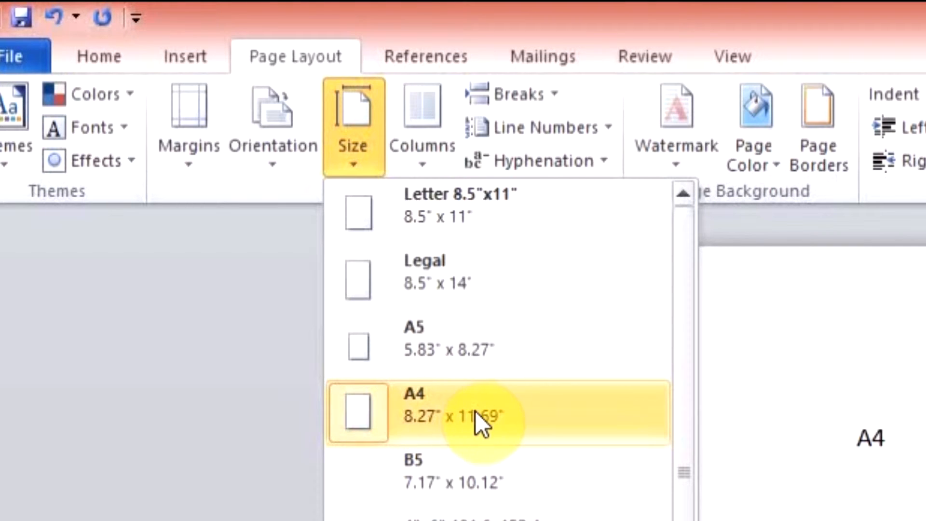
left_click(568, 419)
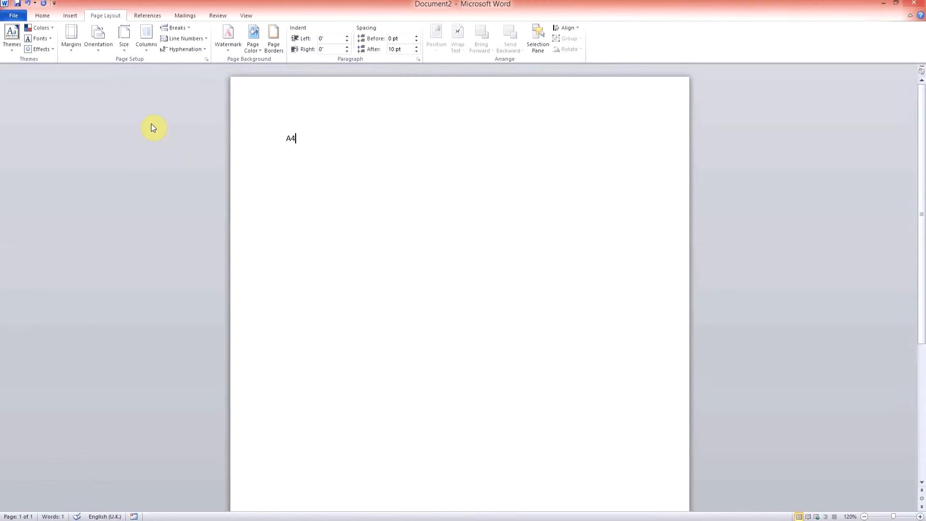
Change the page orientation to landscape and reduce the view zoom to 100%.
left_click(101, 53)
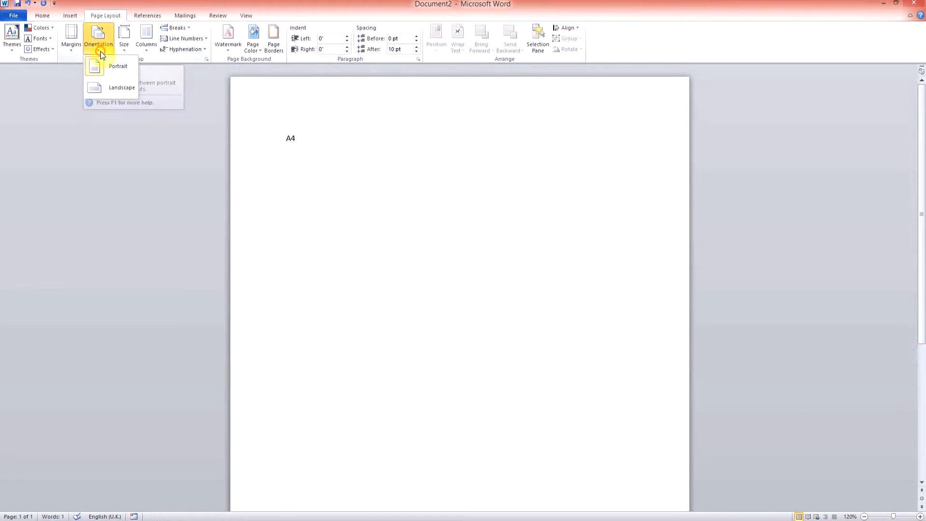
left_click(115, 89)
left_click(865, 516)
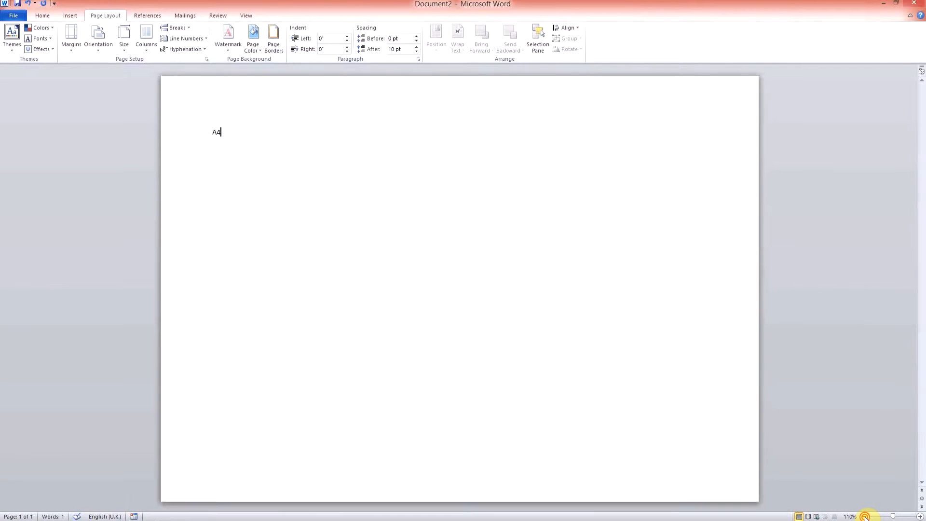
left_click(865, 516)
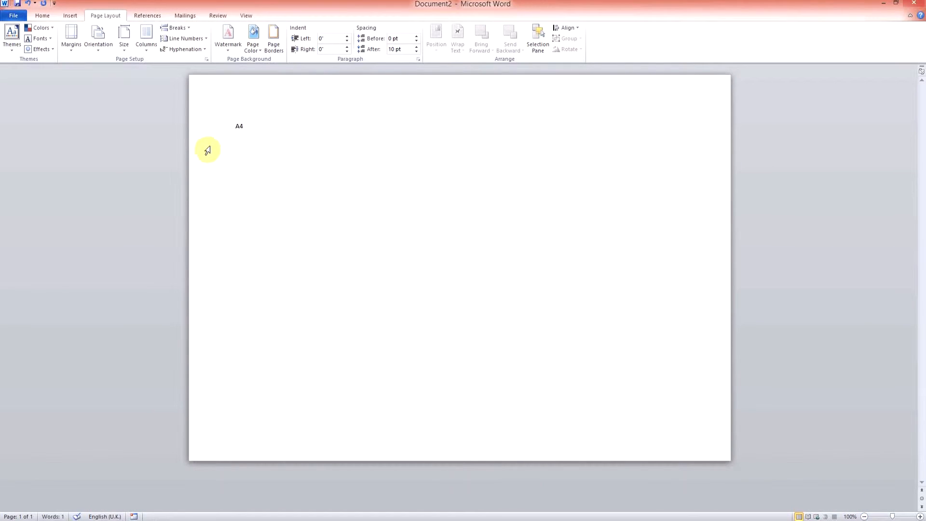
Return the page orientation to portrait and look over the page.
left_click(97, 52)
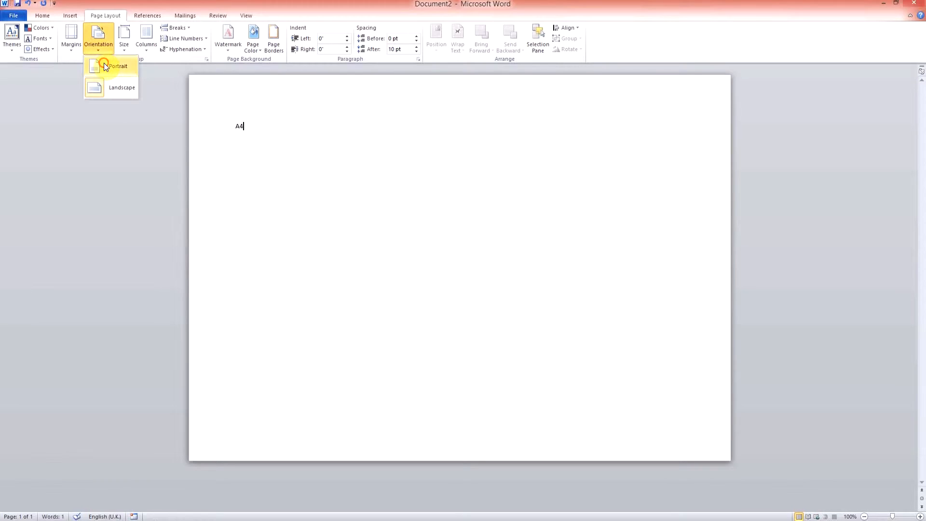
left_click(103, 65)
scroll(293, 227, "down", 2)
scroll(293, 226, "up", 2)
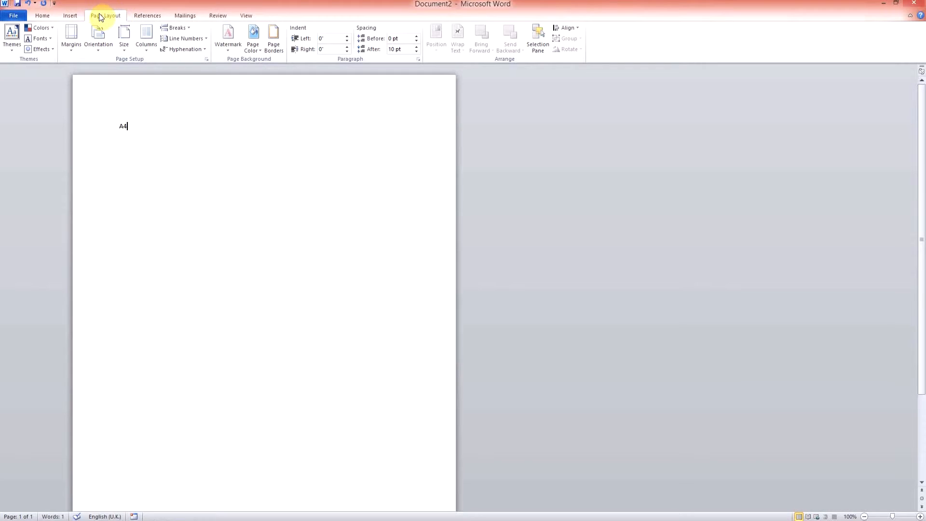
Replace the "A4" text with "Hello world. I am really enjoying my time at CPUT!".
left_click(43, 15)
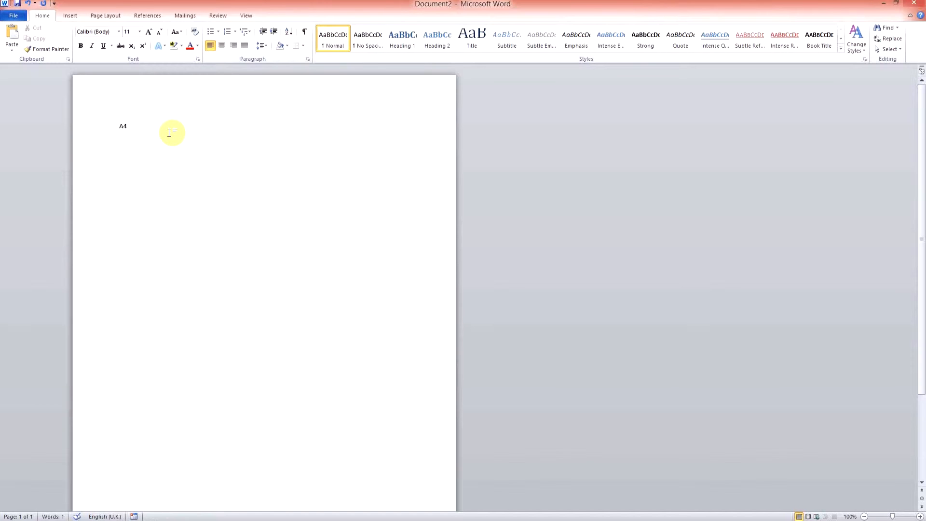
left_click_drag(169, 133, 118, 126)
key("Delete")
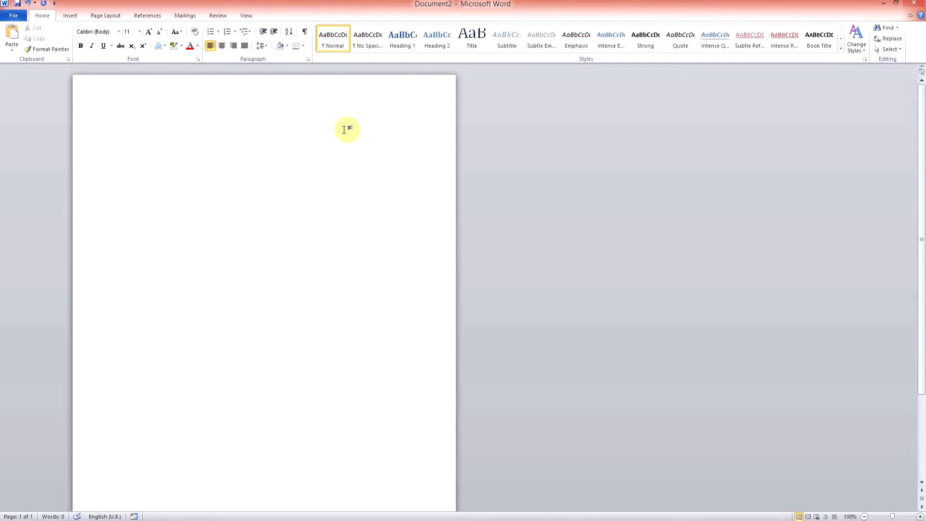
type("Hello world.")
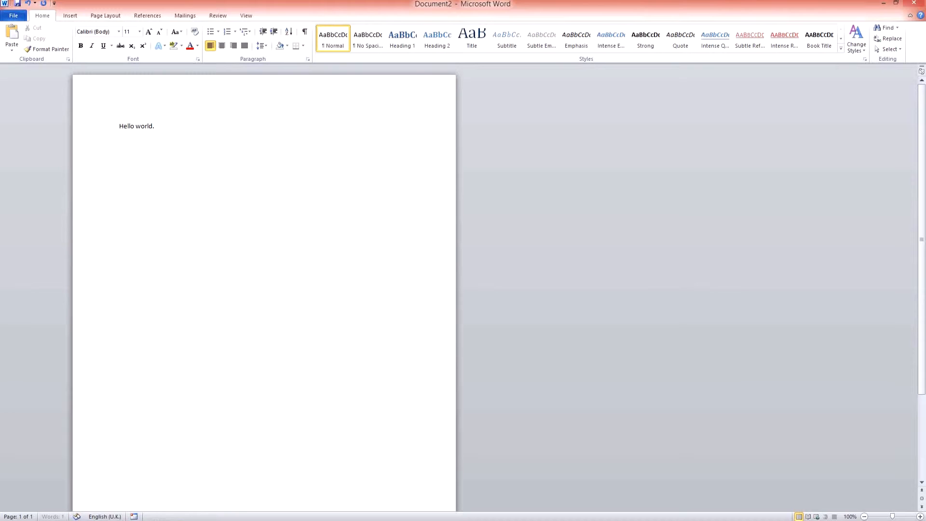
type(" enjoying my time at CPUT!")
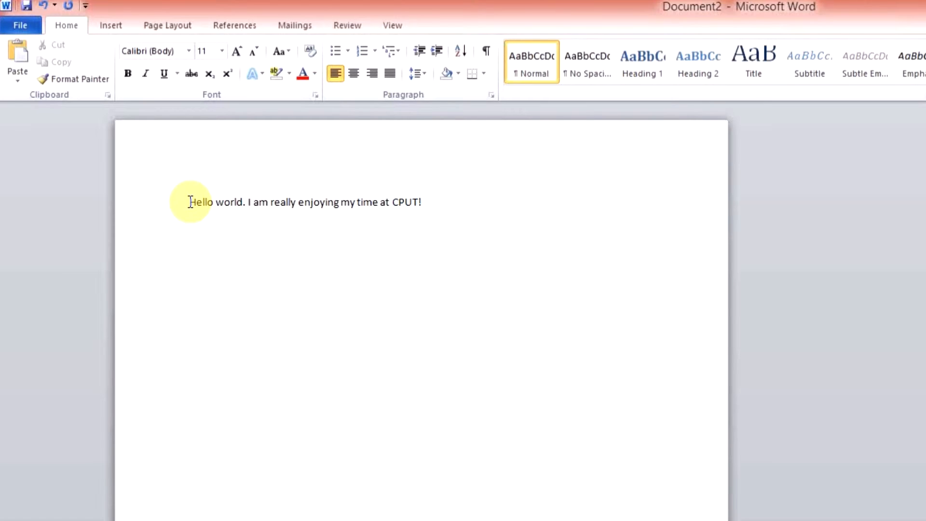
Highlight "Hello world." and the whole line of text in turn, clearing each selection.
left_click_drag(190, 202, 248, 196)
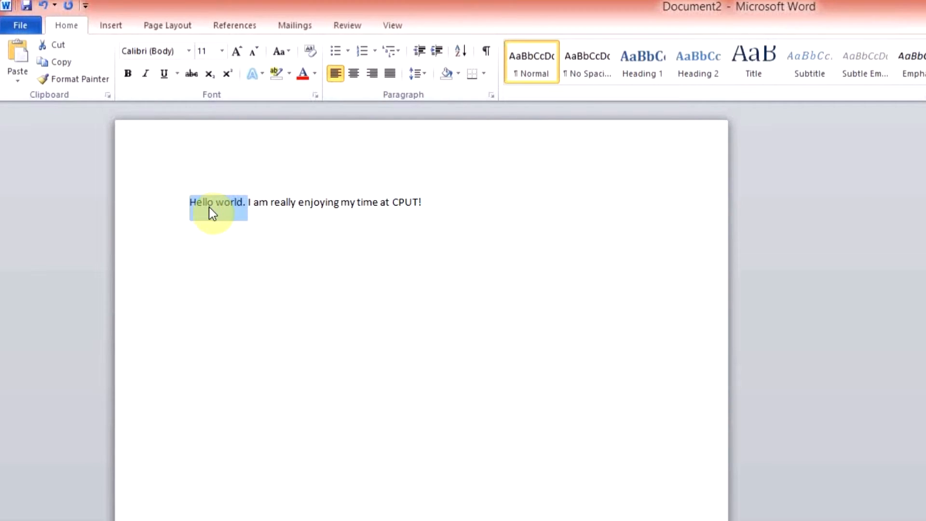
left_click(411, 197)
left_click_drag(457, 201, 193, 190)
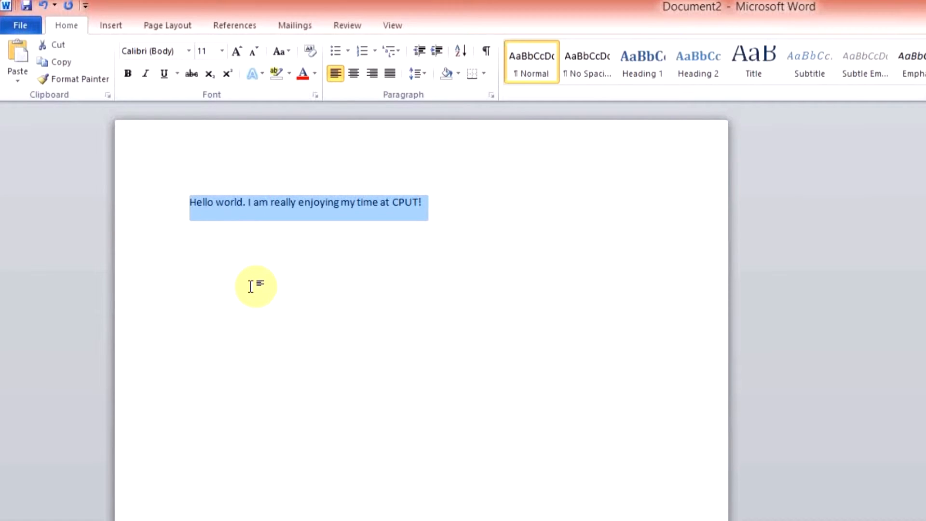
left_click(450, 218)
left_click_drag(479, 203, 442, 203)
Apply the Century Gothic font to the words "Hello world.".
left_click_drag(189, 203, 245, 203)
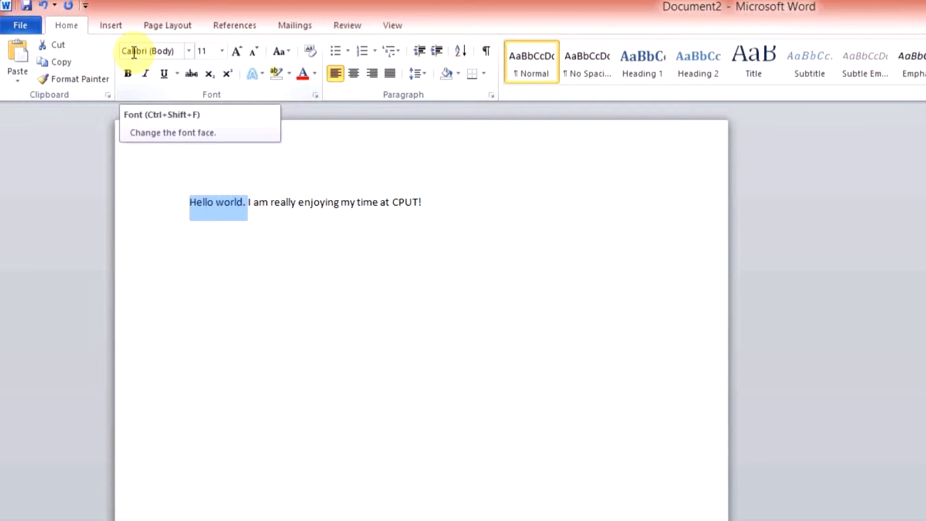
left_click(189, 50)
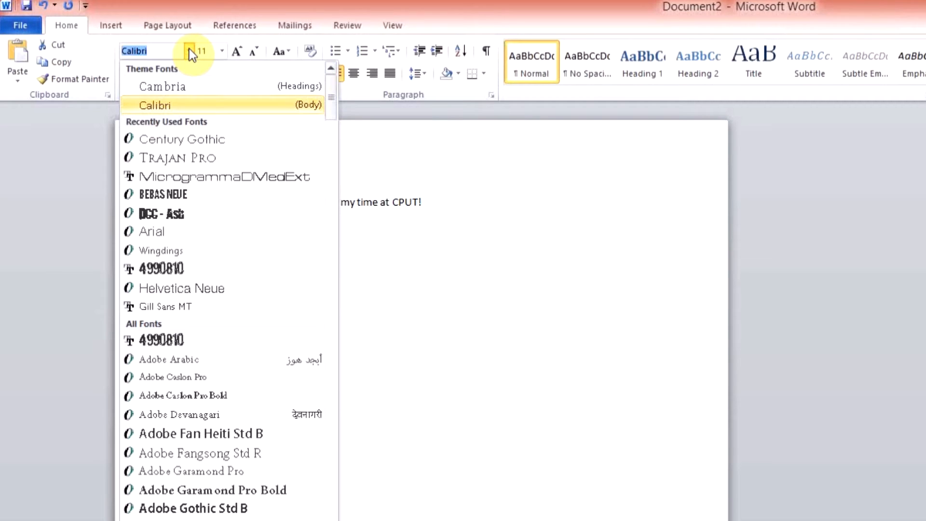
left_click_drag(328, 97, 320, 140)
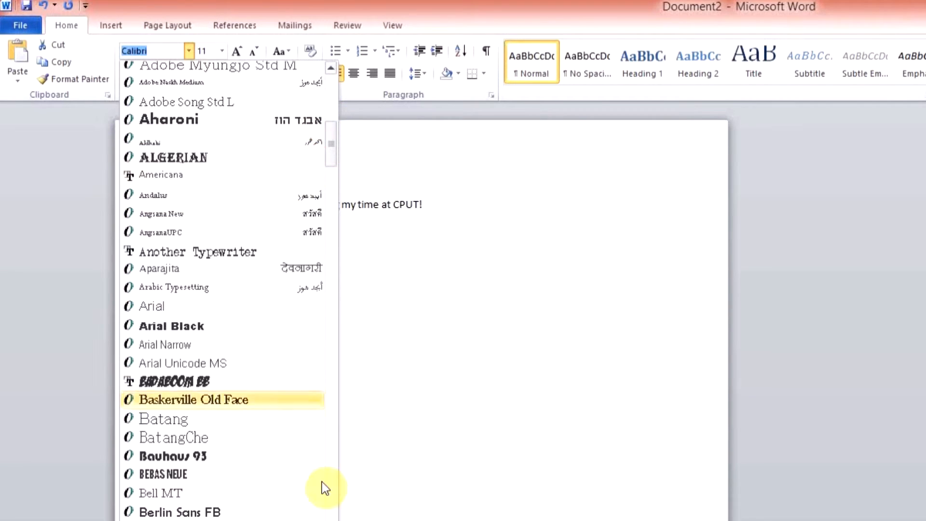
left_click(331, 520)
left_click(331, 520)
left_click(331, 520)
left_click(331, 520)
left_click(330, 520)
left_click(330, 520)
left_click(331, 520)
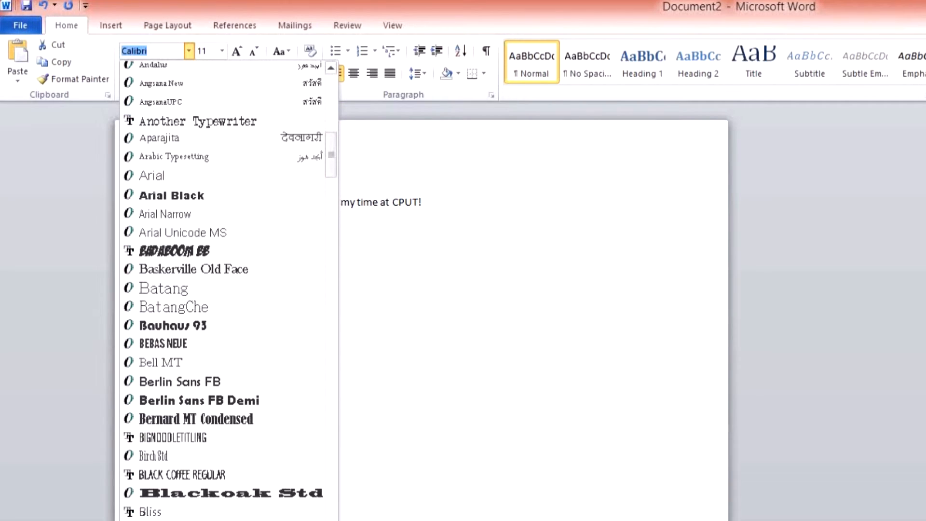
scroll(228, 289, "down", 4)
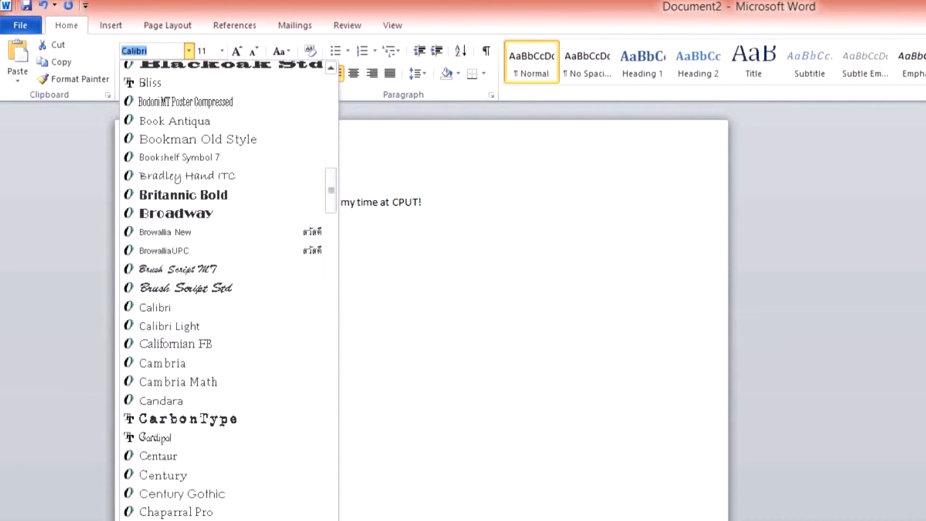
left_click(228, 492)
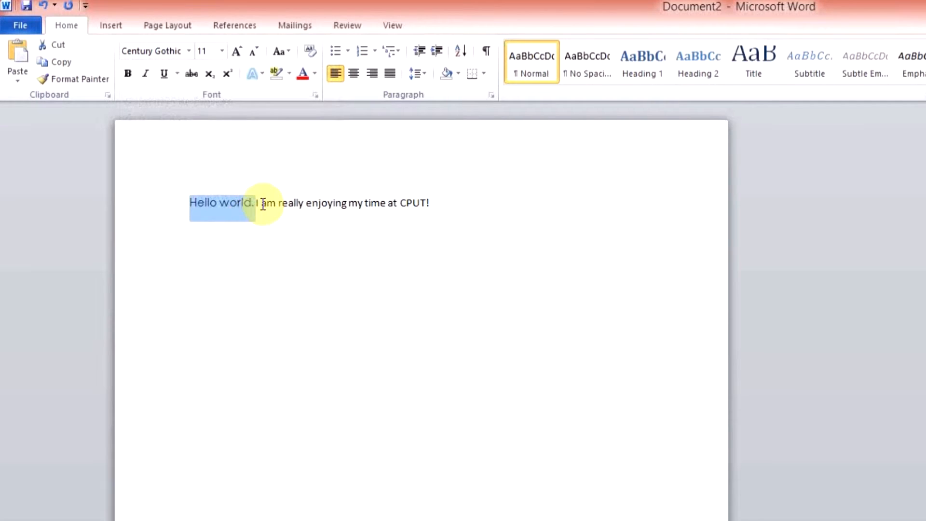
Change the font of "Hello world." to MicrogrammaDMedExt from the recently used fonts.
left_click(189, 51)
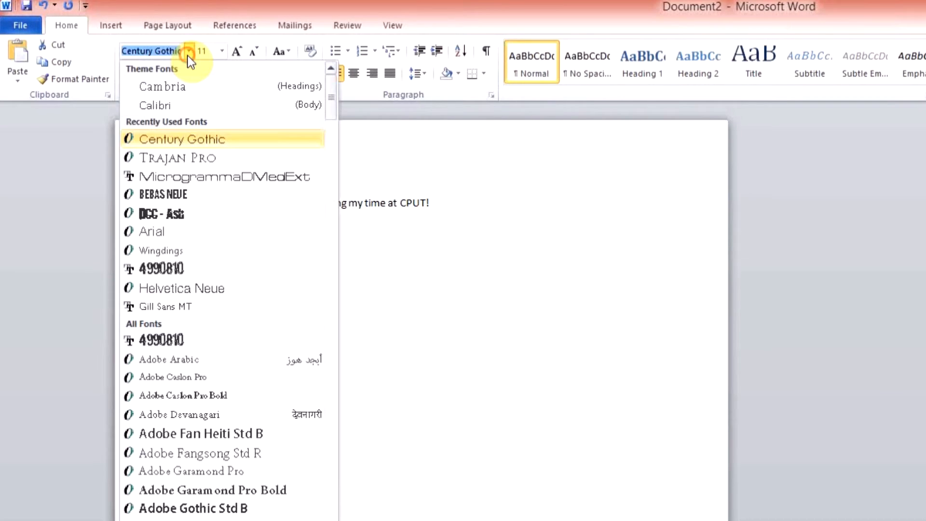
left_click(270, 176)
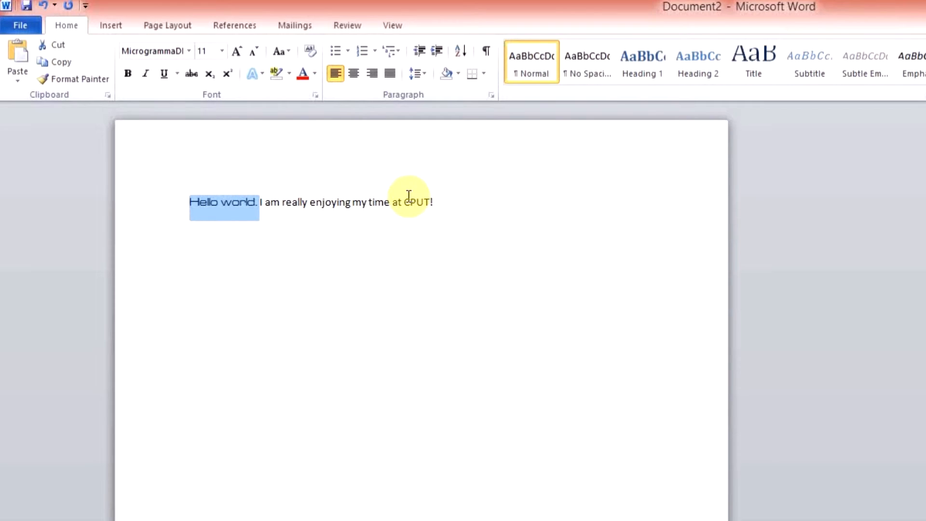
Split the line before "I am really enjoying" so that this sentence starts a new paragraph.
left_click(286, 205)
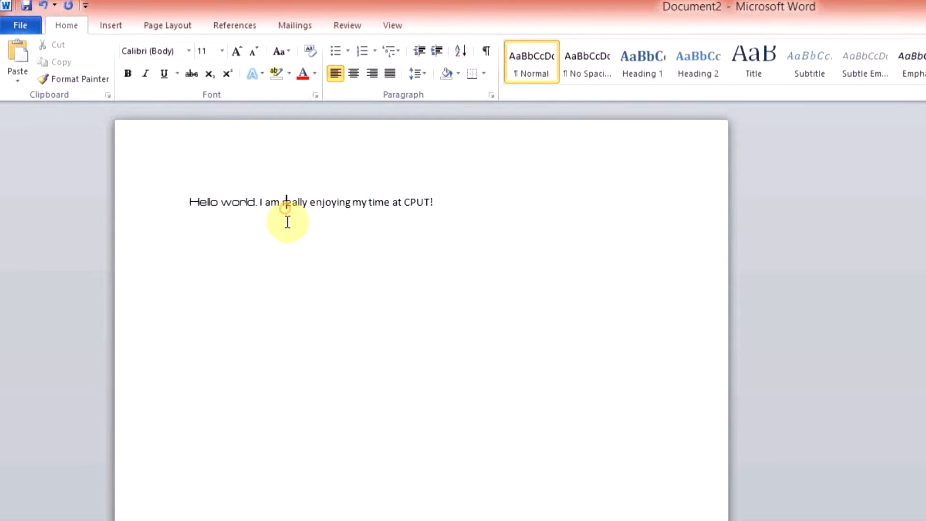
left_click(260, 202)
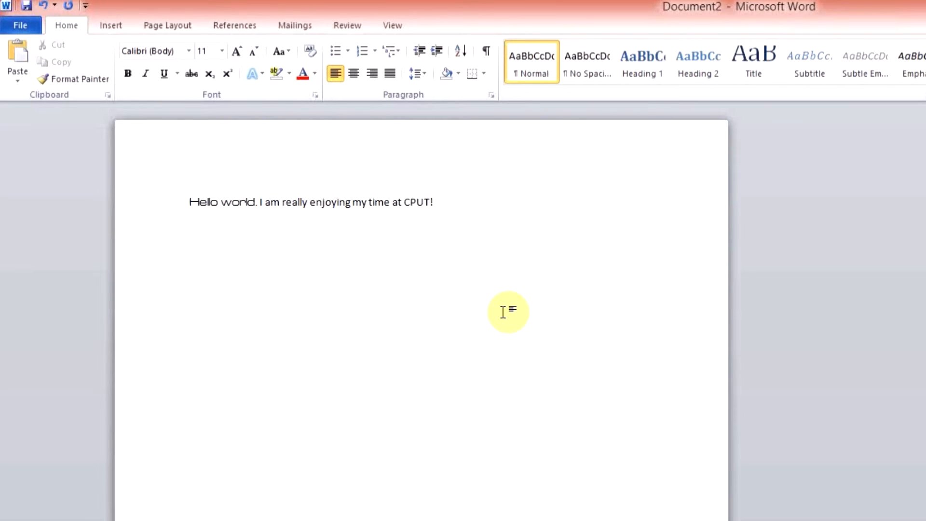
key("Return")
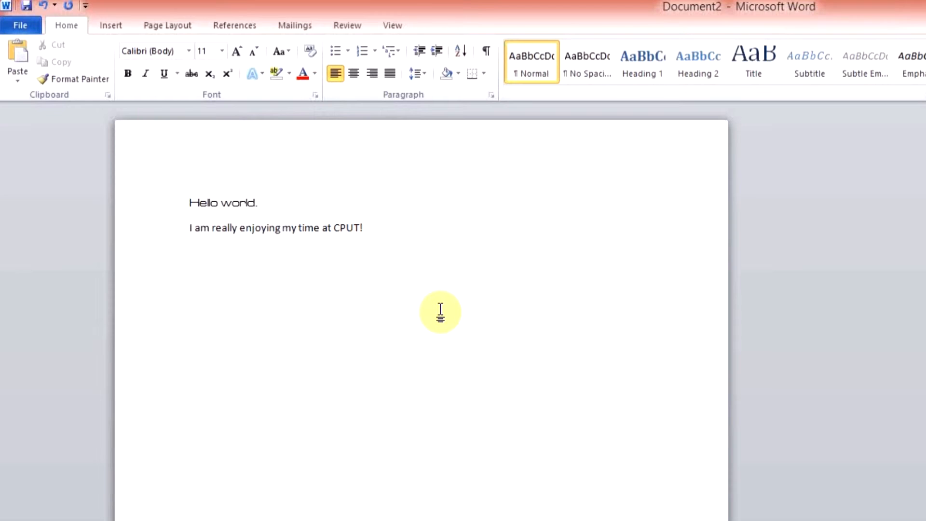
Set the "Hello world." line to the Arial font at size 12.
left_click(288, 201)
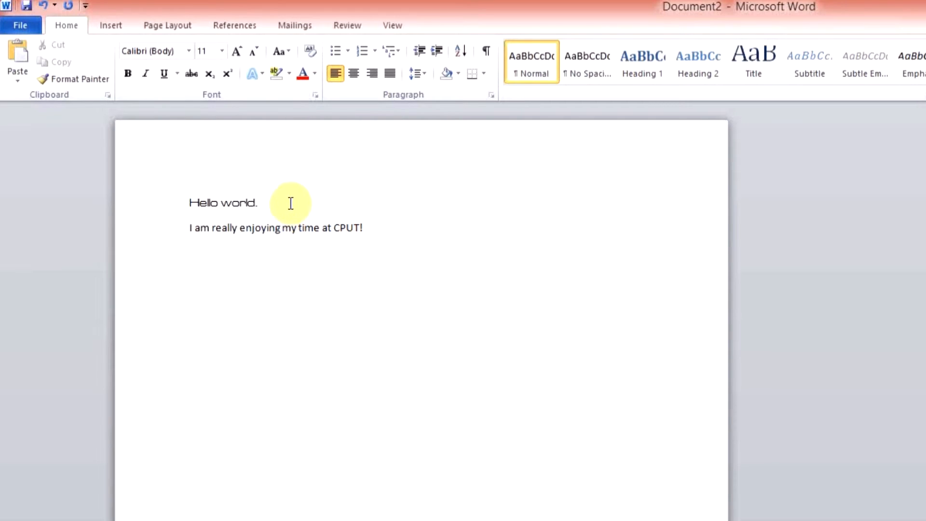
mouse_move(260, 198)
left_mouse_down()
mouse_move(188, 201)
mouse_move(263, 201)
left_mouse_up()
left_click(186, 202)
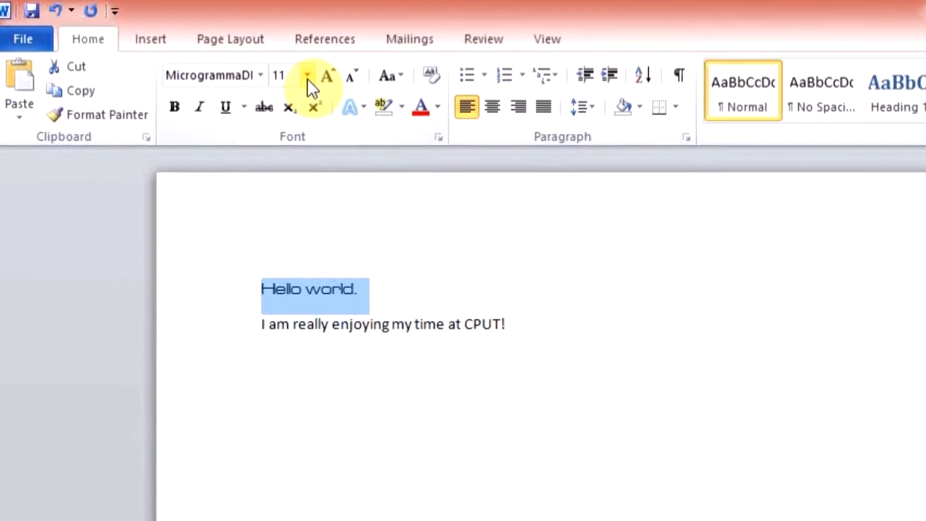
left_click(306, 76)
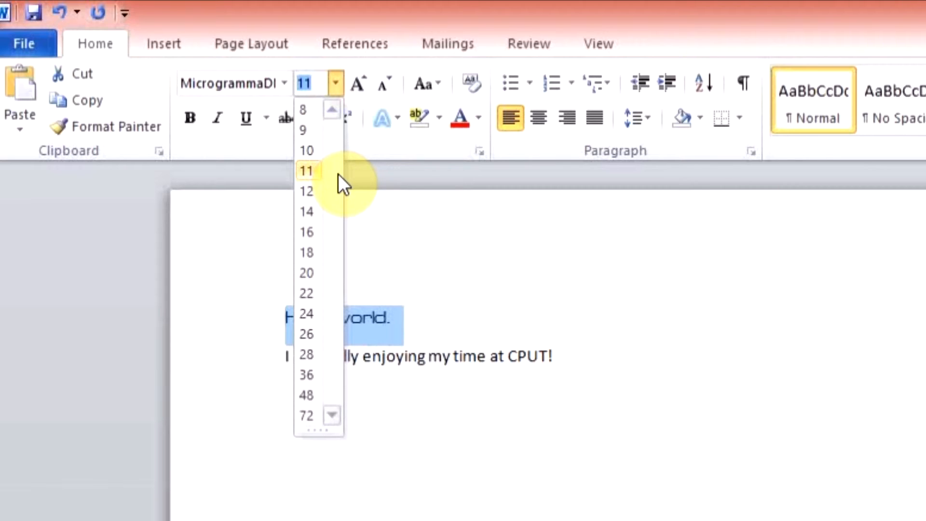
left_click(284, 83)
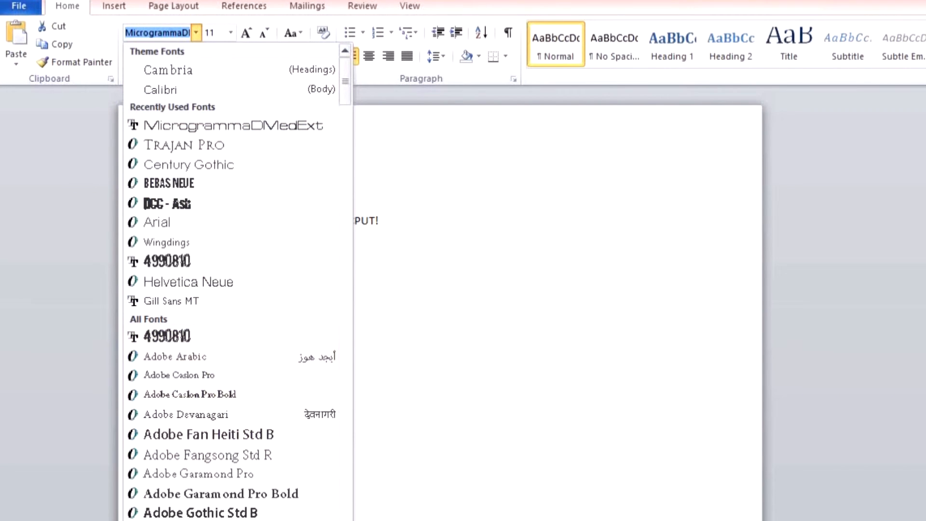
scroll(236, 280, "down", 1)
scroll(187, 517, "down", 6)
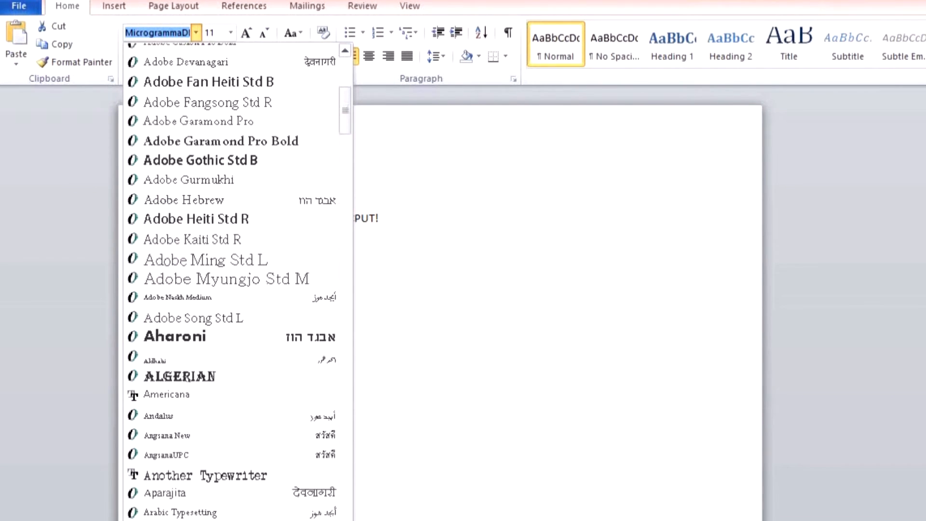
left_click(179, 510)
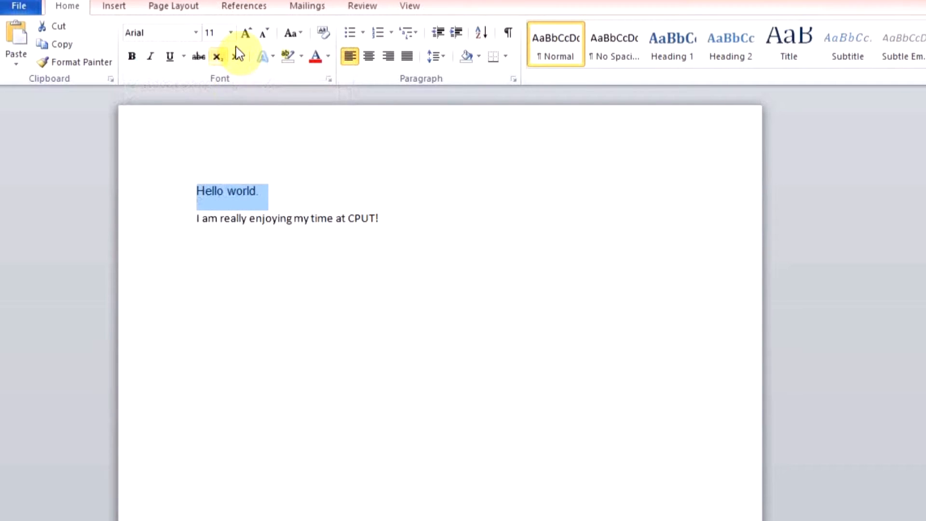
left_click(230, 33)
left_click(211, 104)
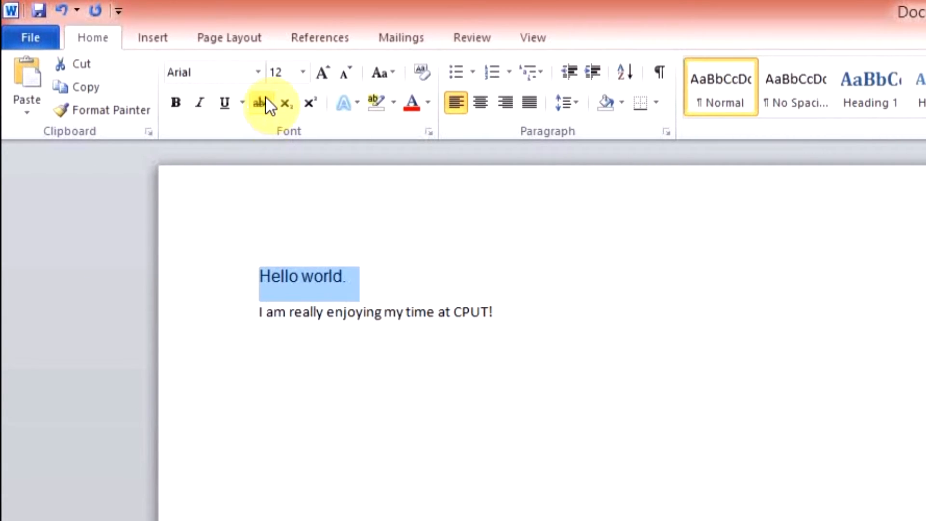
Change the selected "Hello world." line to the MicrogrammaDMedExt font at size 22.
left_click(264, 74)
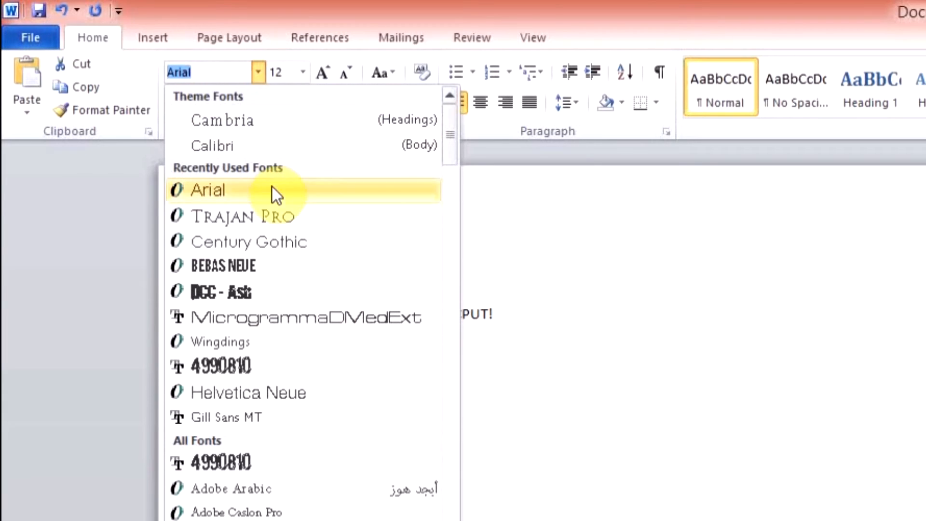
left_click(291, 317)
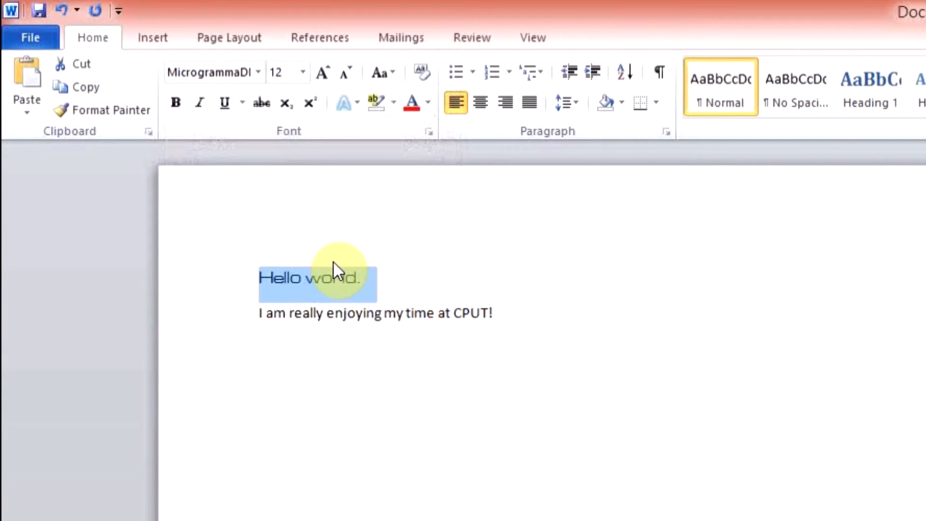
left_click(303, 71)
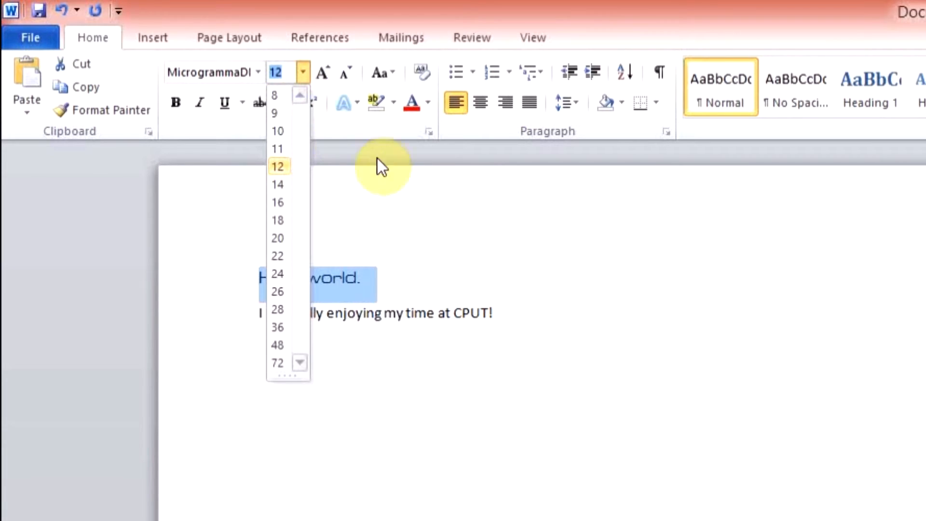
left_click(282, 255)
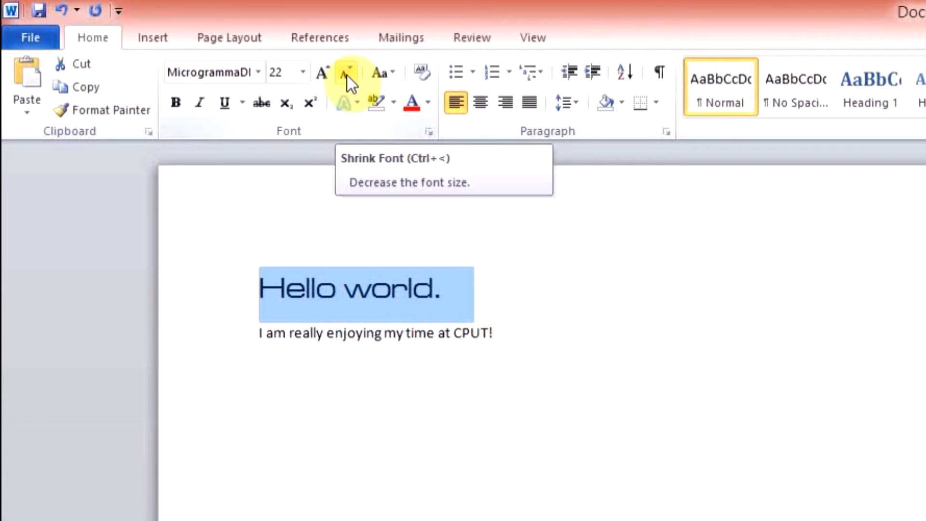
Grow the font of "Hello world." in increments to size 36, shrink it back to size 26, and deselect the line.
left_click(322, 77)
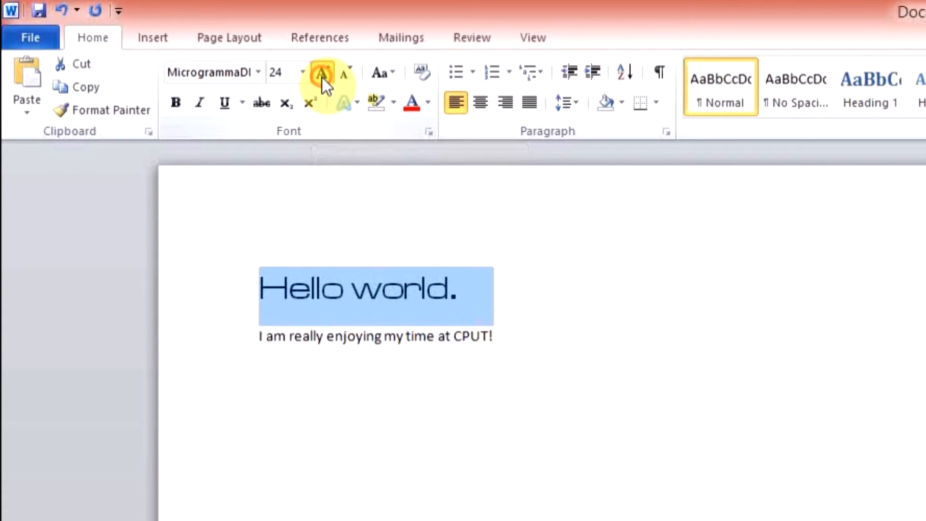
left_click(322, 77)
left_click(322, 77)
left_click(322, 77)
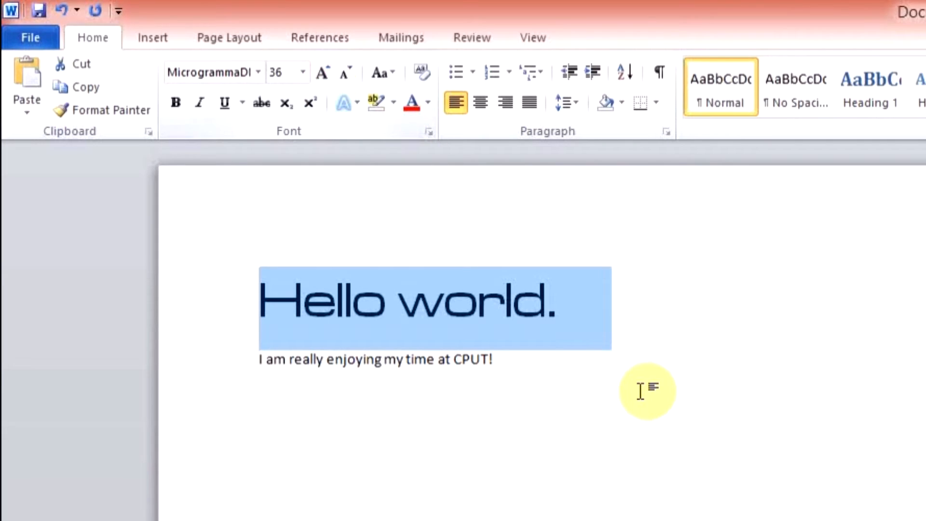
left_click(349, 74)
left_click(348, 73)
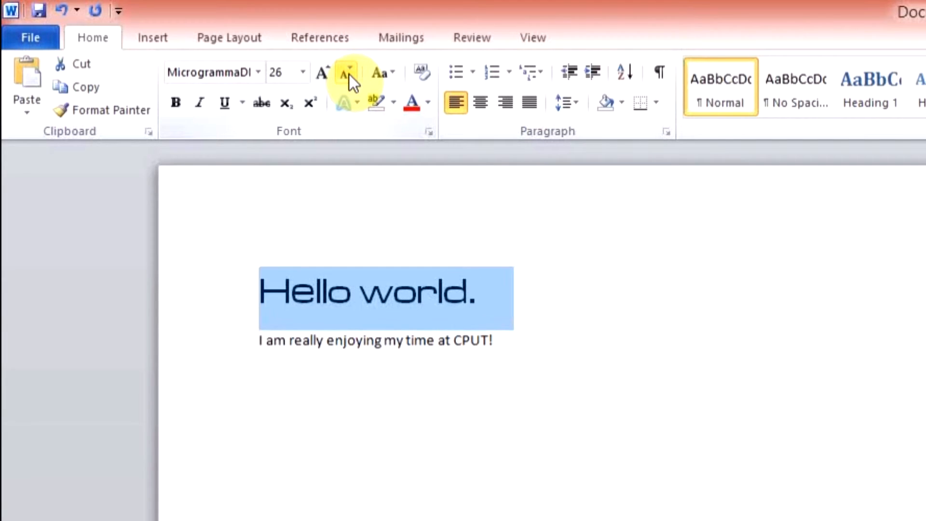
left_click(572, 350)
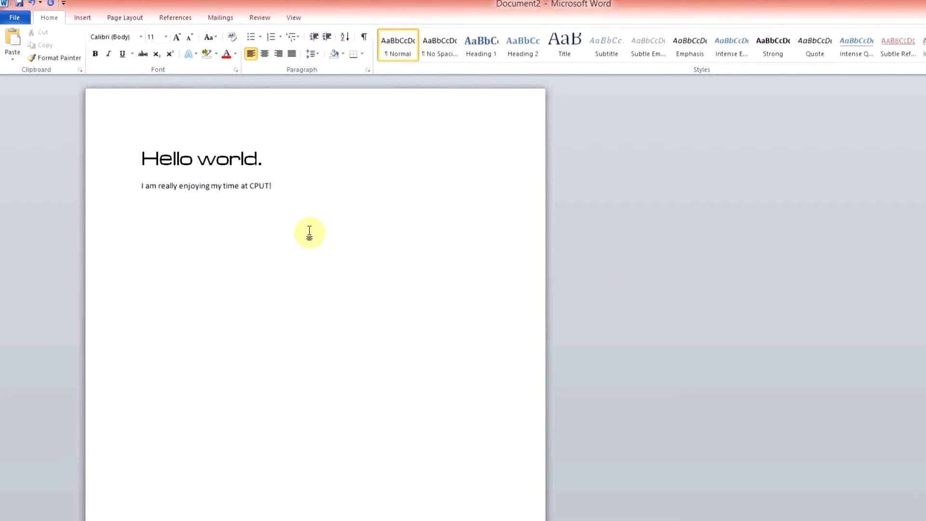
Center the "Hello world." line on the page and deselect it.
left_click(282, 187)
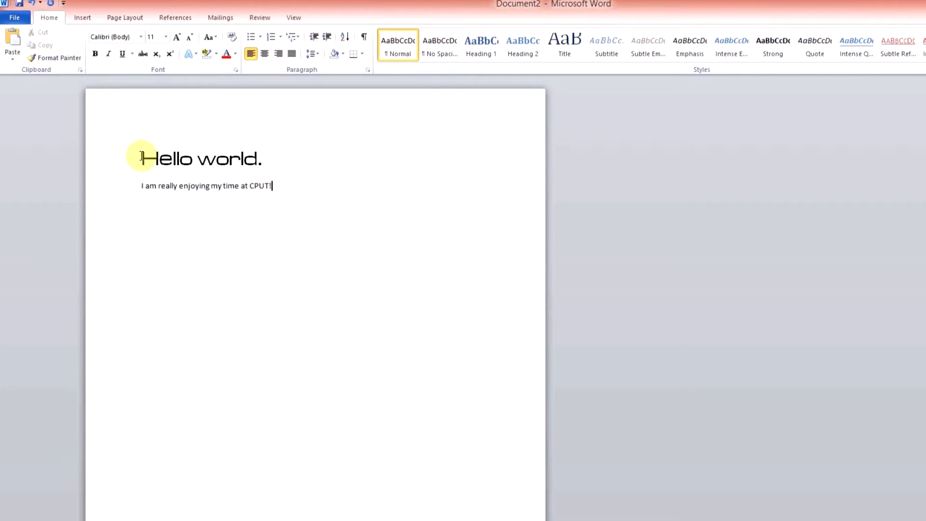
left_click_drag(270, 154, 141, 155)
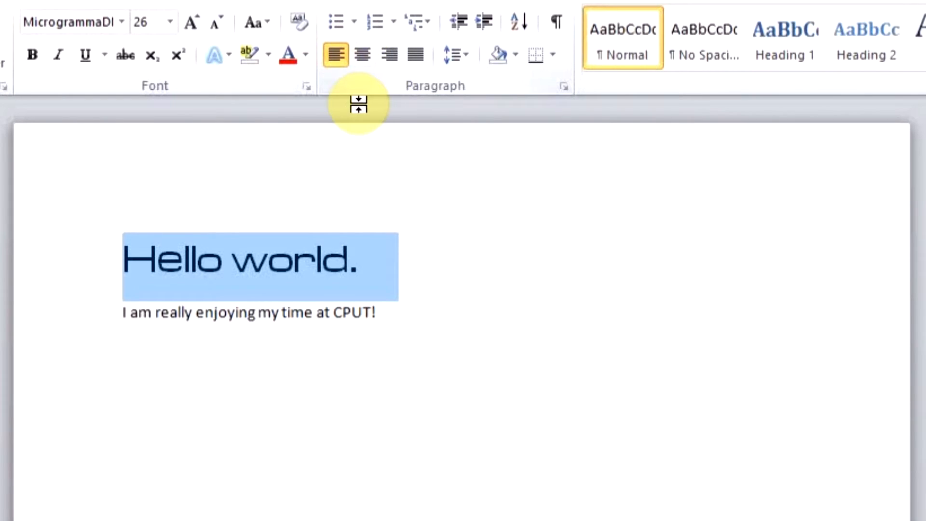
left_click(362, 53)
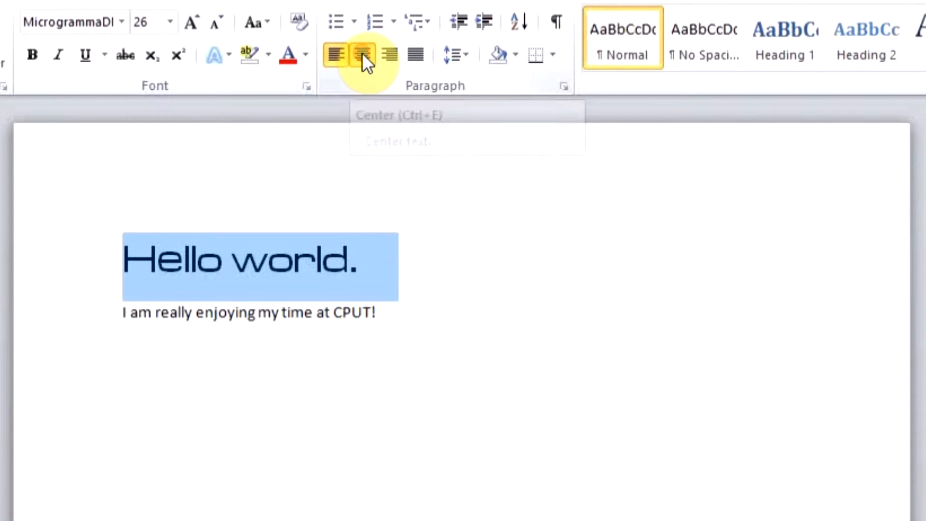
left_click(569, 310)
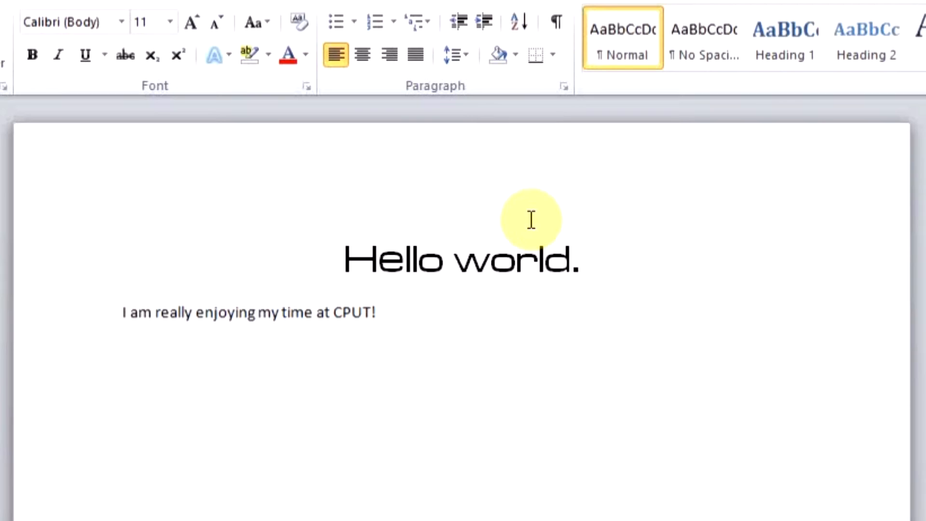
Format the sentence "I am really enjoying my time at CPUT!" in Arial at size 12.
left_click_drag(118, 313, 401, 310)
left_click(399, 309)
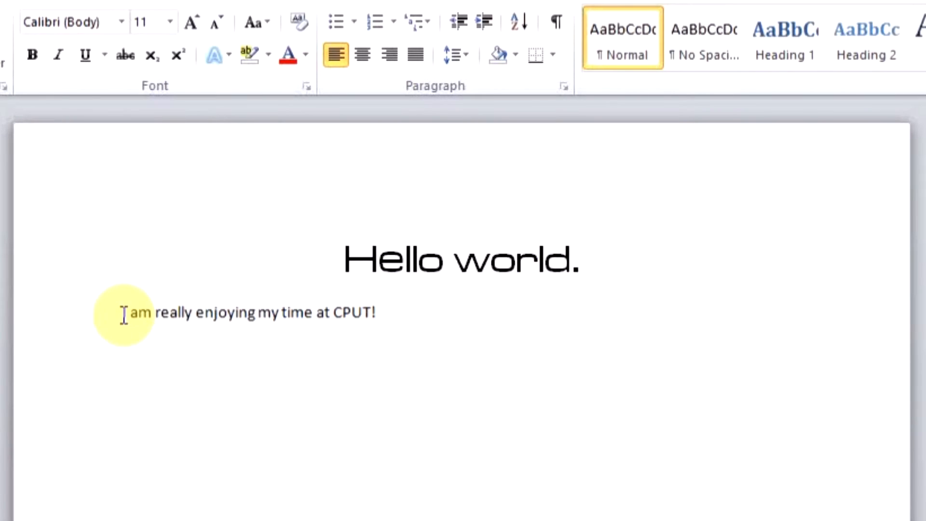
left_click_drag(404, 310, 118, 317)
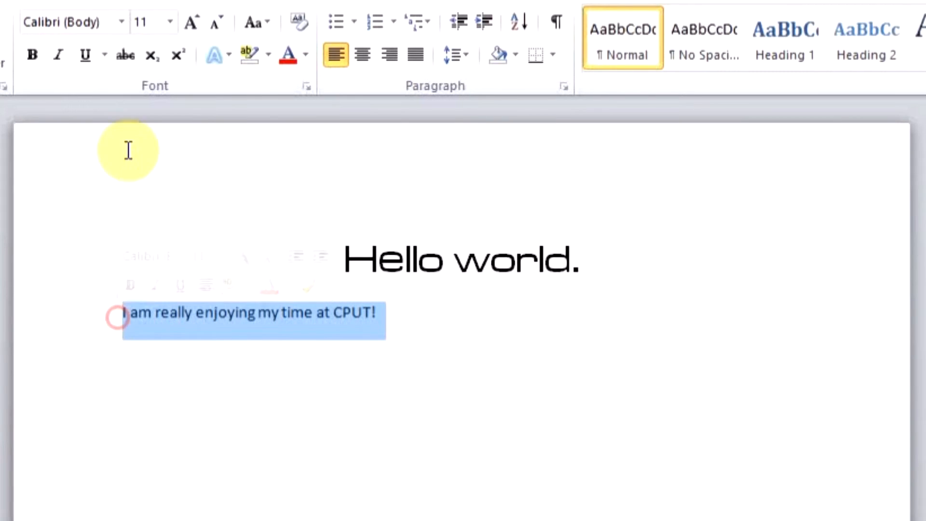
left_click(128, 27)
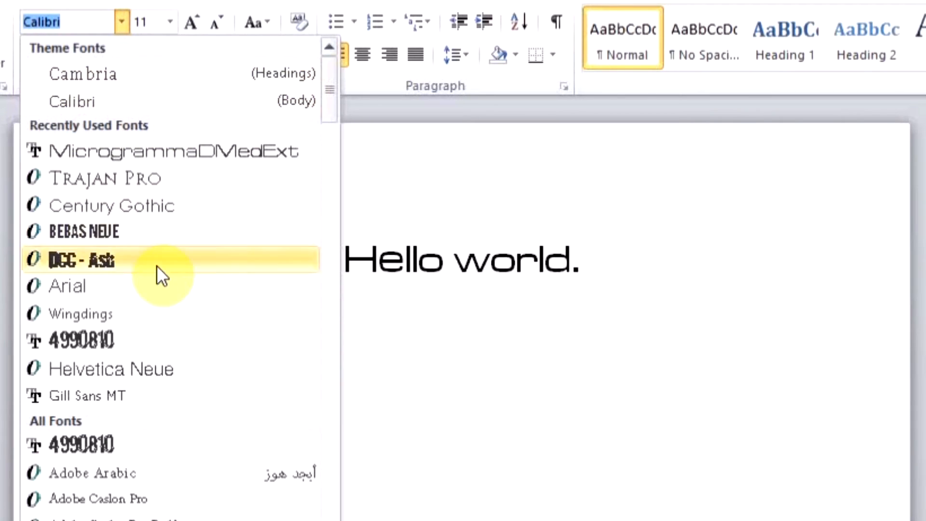
scroll(182, 270, "down", 3)
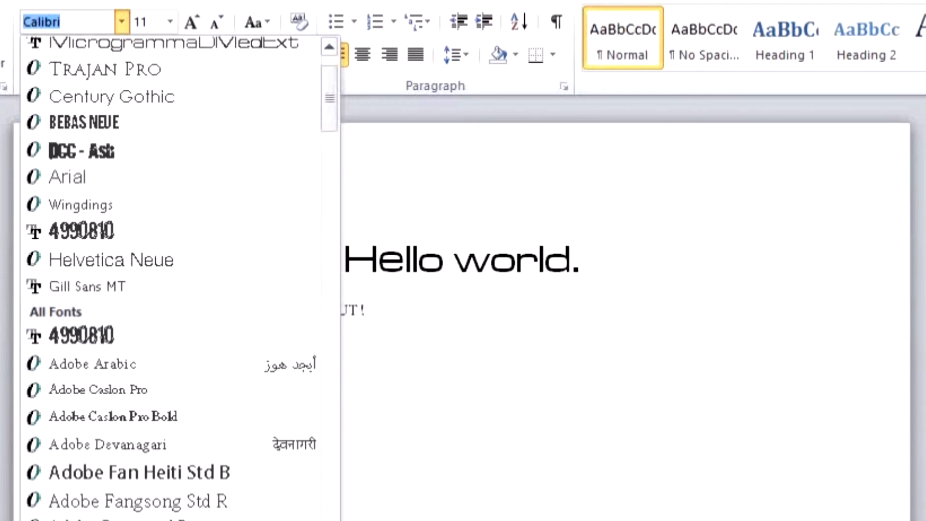
scroll(182, 270, "down", 3)
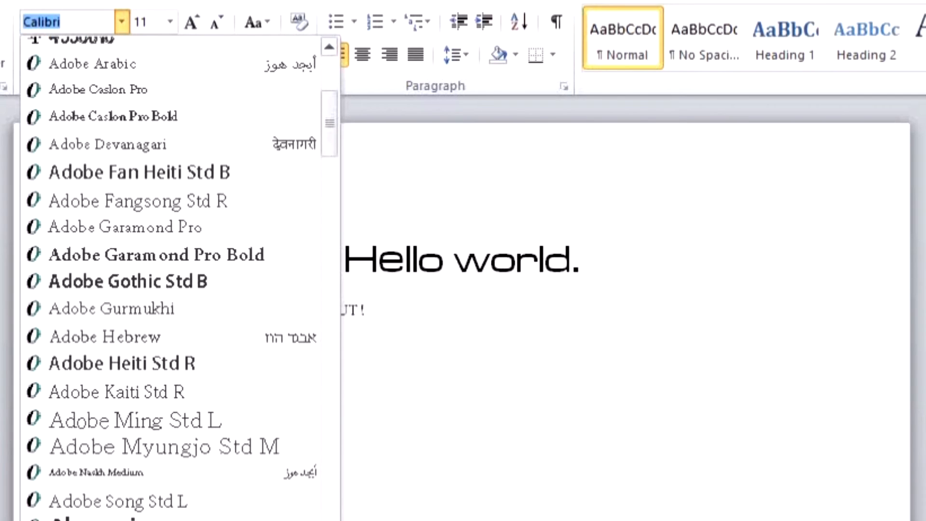
left_click(207, 519)
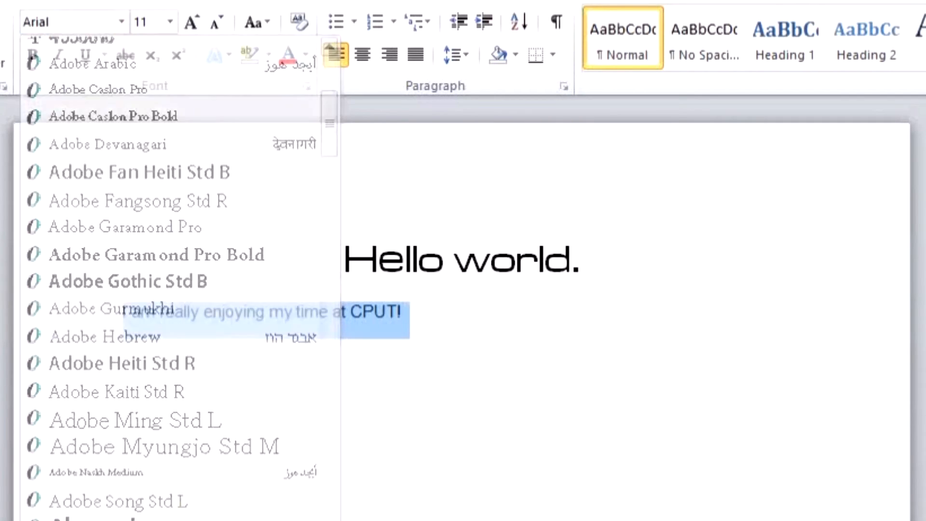
left_click(172, 23)
left_click(142, 124)
left_click(469, 318)
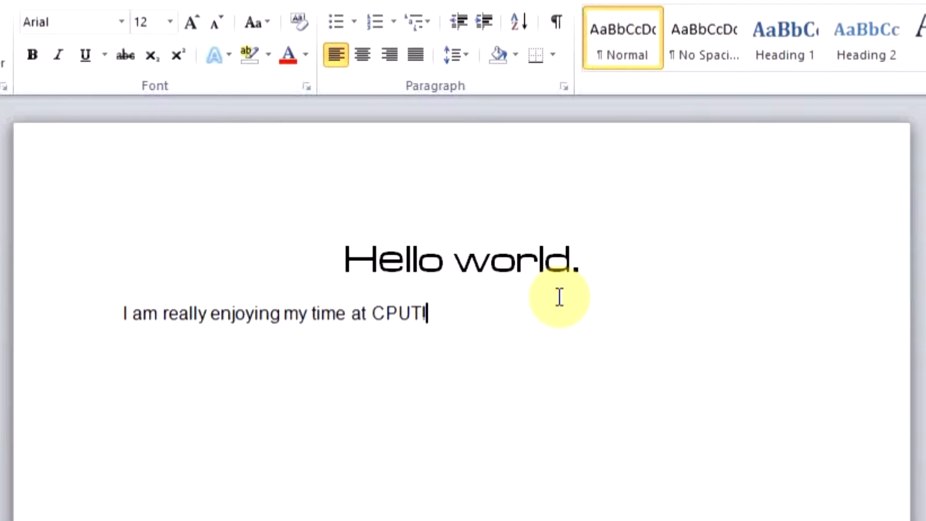
Add a new paragraph below the CPUT sentence reading "Some of the things I really enjoy about studying:".
key("Return")
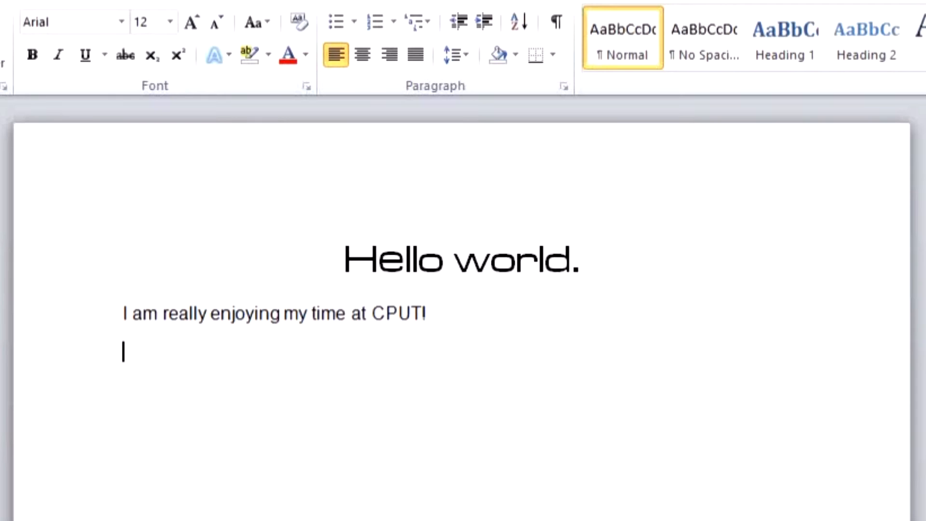
type("Some ")
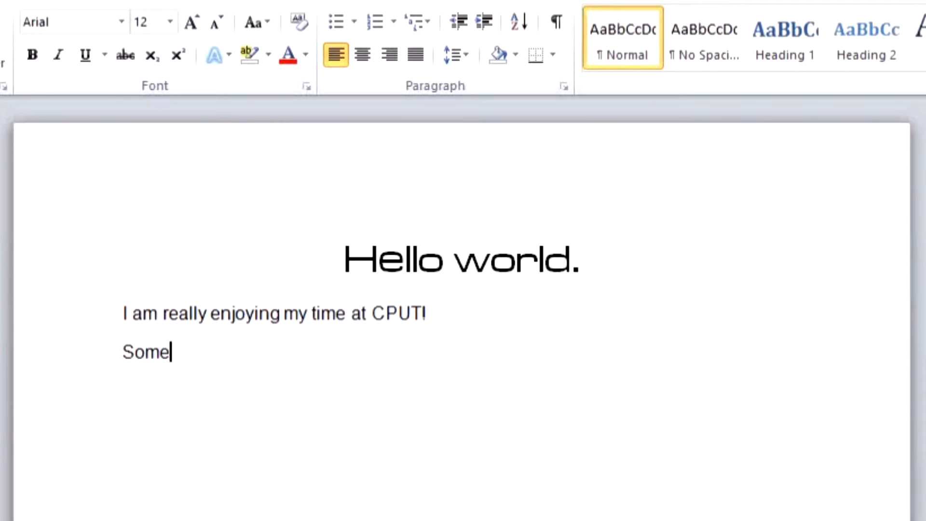
type("of the ")
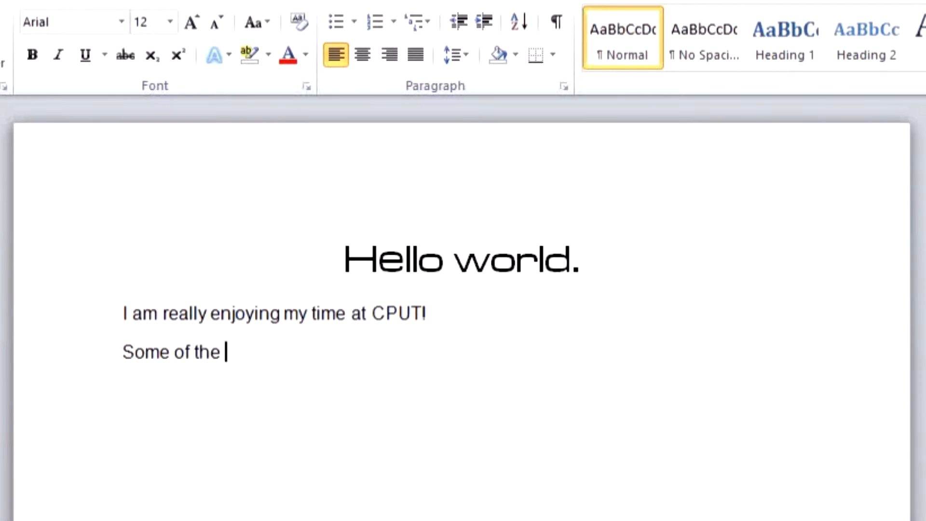
type("things I really enjoy about studying:")
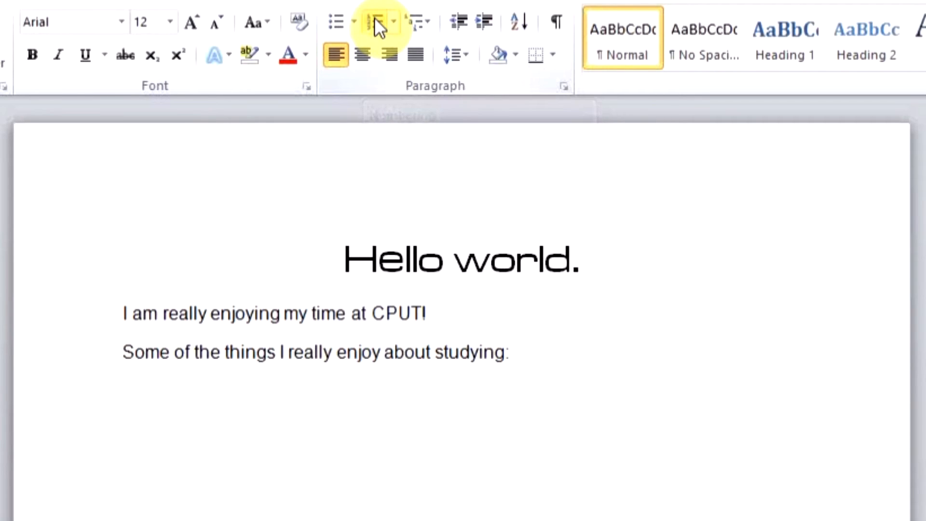
Start a bulleted list below the studying sentence with the items "Meeting new people" and "Broadening my mind".
left_click(335, 23)
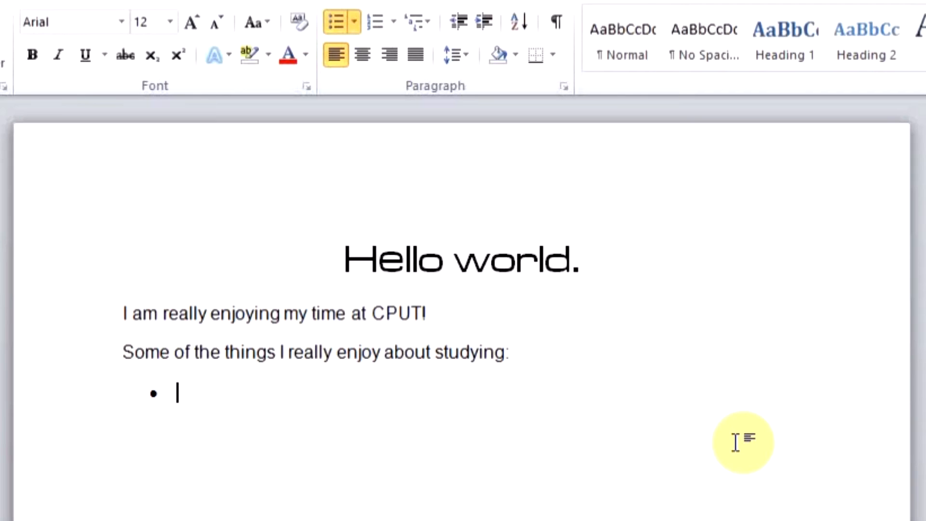
type("m")
key("BackSpace")
type("M")
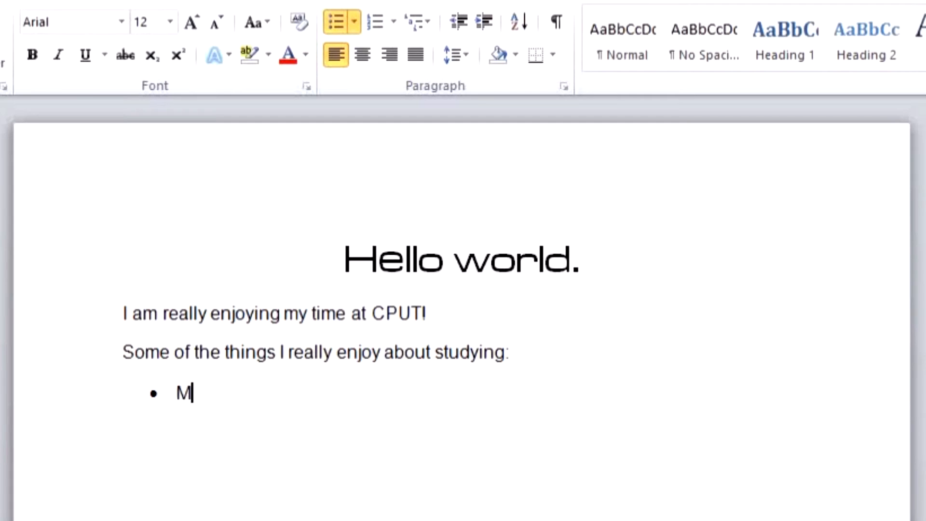
type("eeting new people")
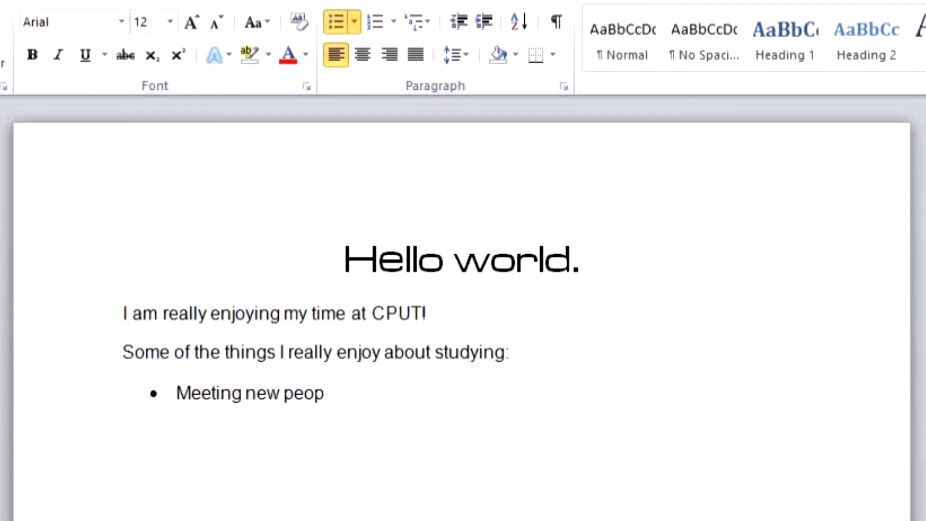
key("Return")
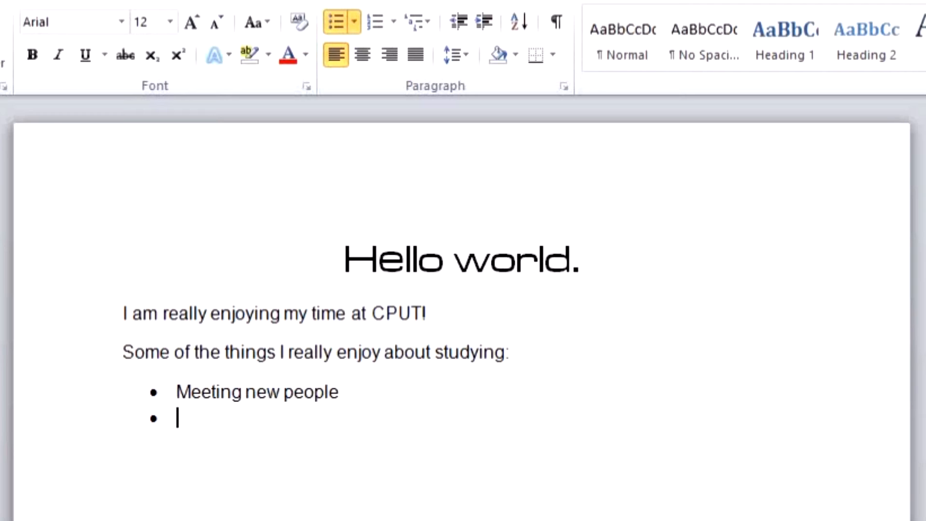
type("Broadening my mind")
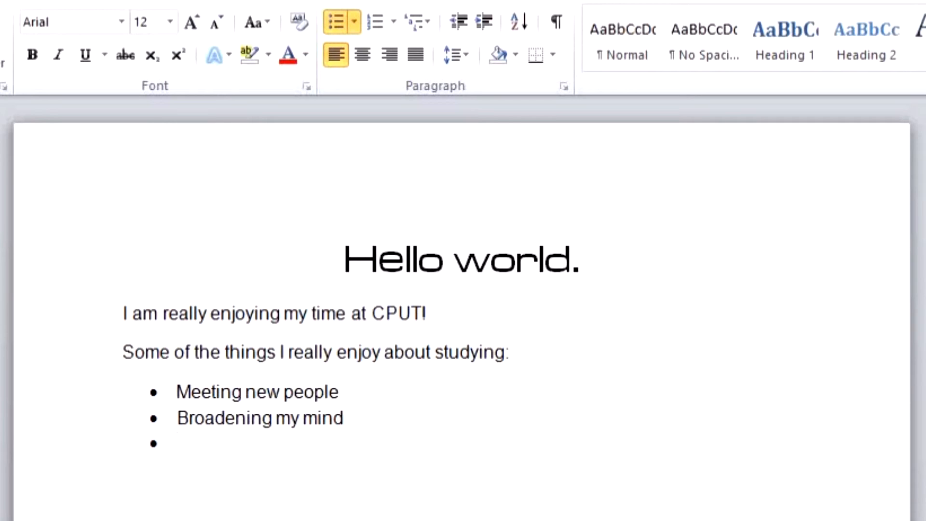
Add second-level bullets under "Broadening my mind" reading "By lattending lectures", "By researching" and "By writing essays".
key("Tab")
type("By latten")
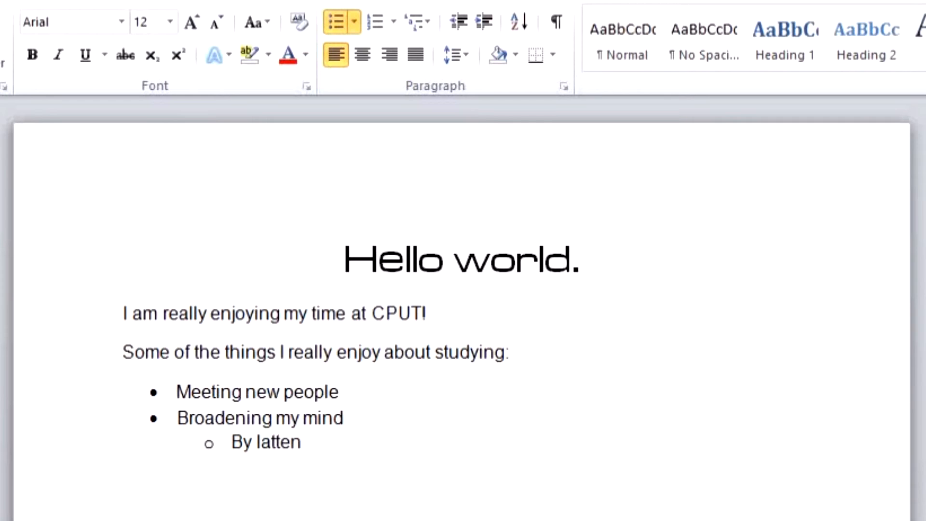
type("ding lecture")
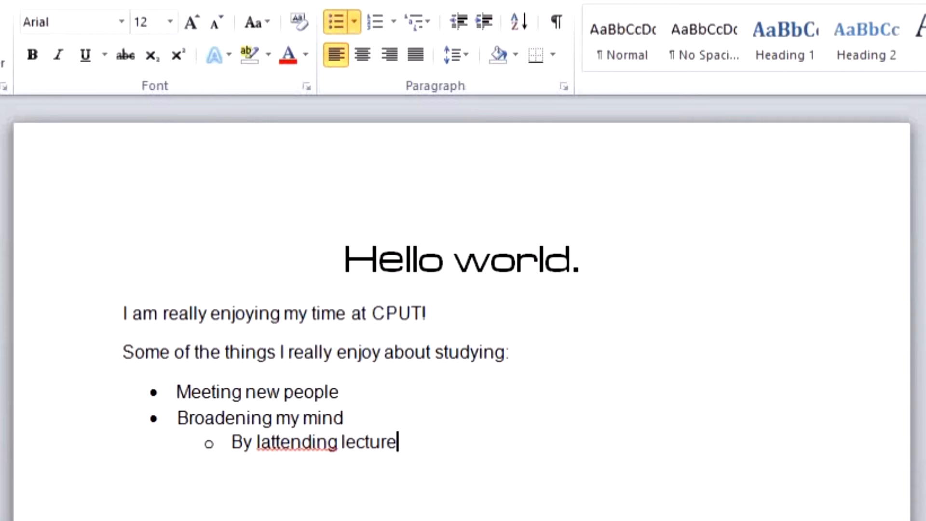
type("s")
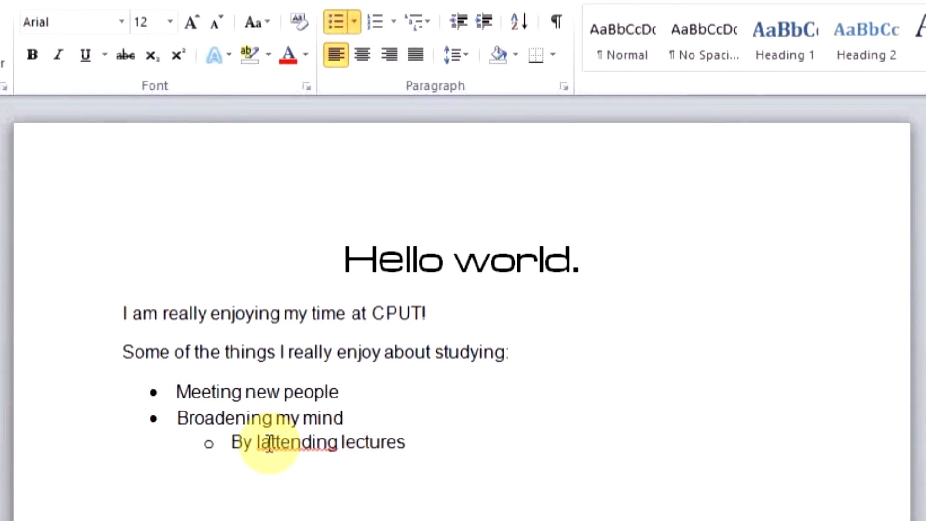
key("Return")
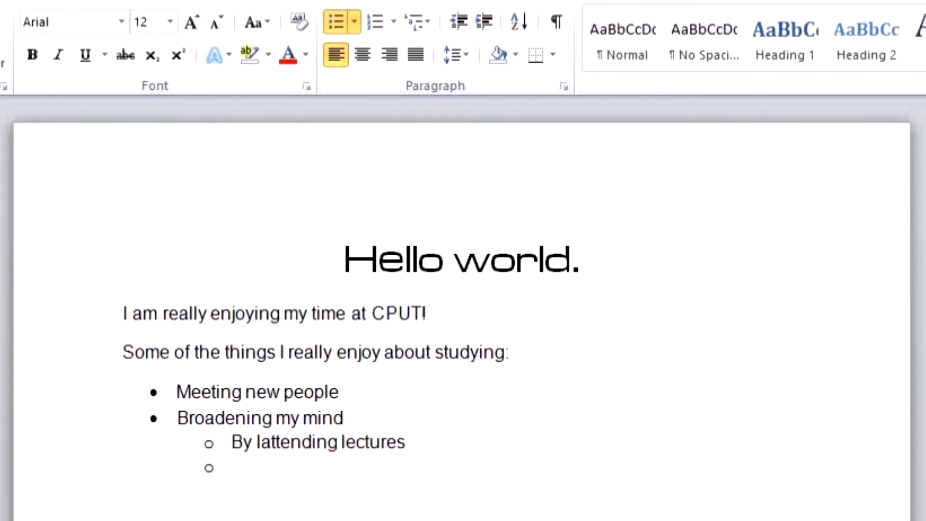
type("By researching")
key("Return")
type("By writing essays")
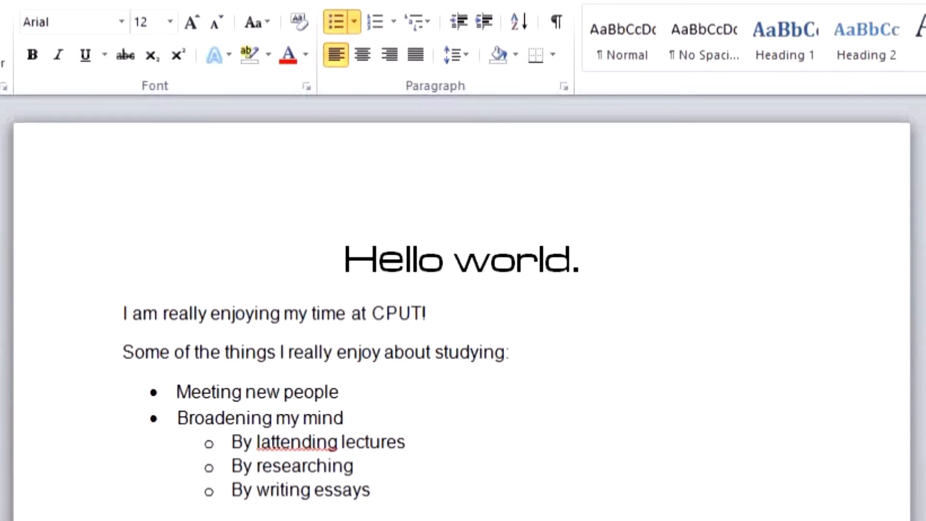
Return to the first bullet level after "By writing essays" and end the list with an empty unbulleted paragraph.
key("Return")
key("shift+Tab")
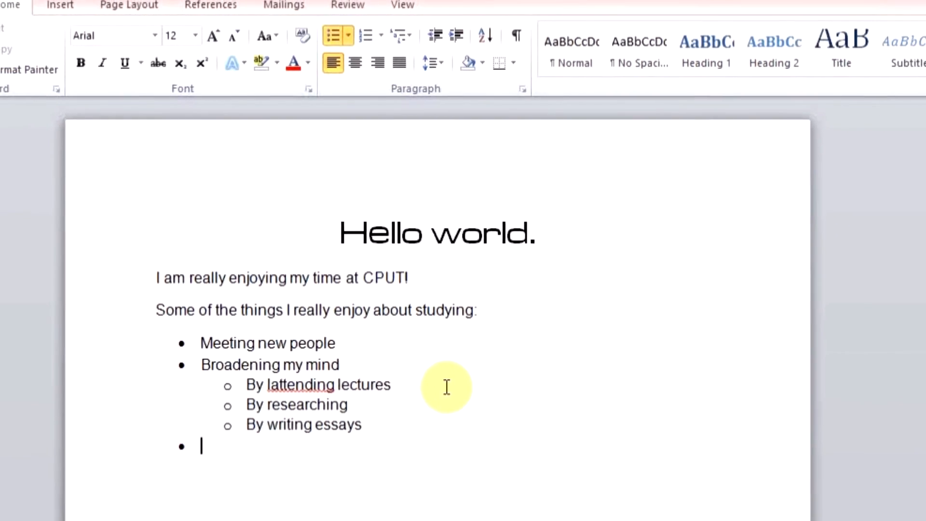
key("Return")
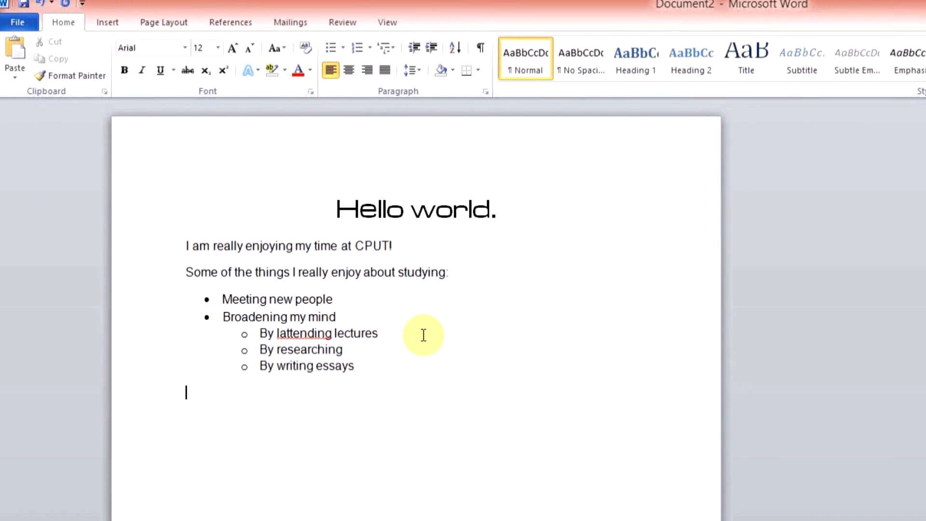
type("So ")
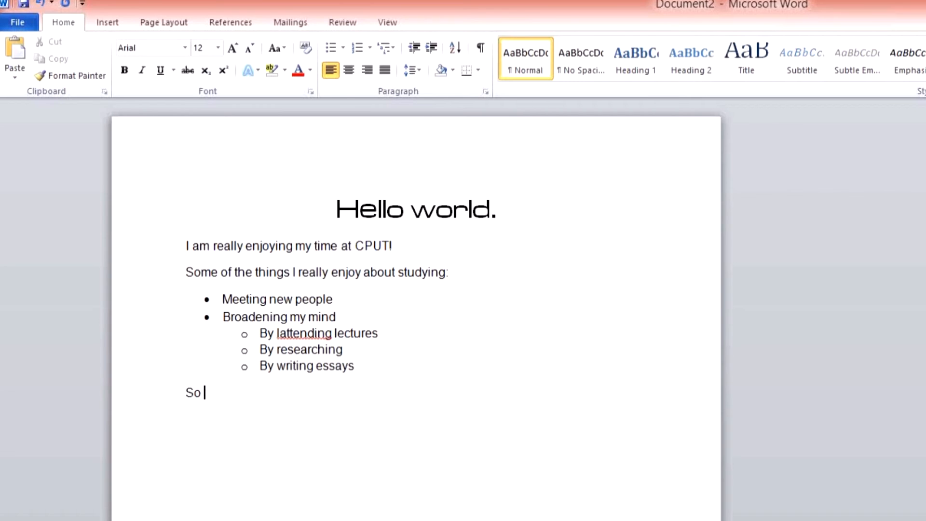
type("now we have seen how")
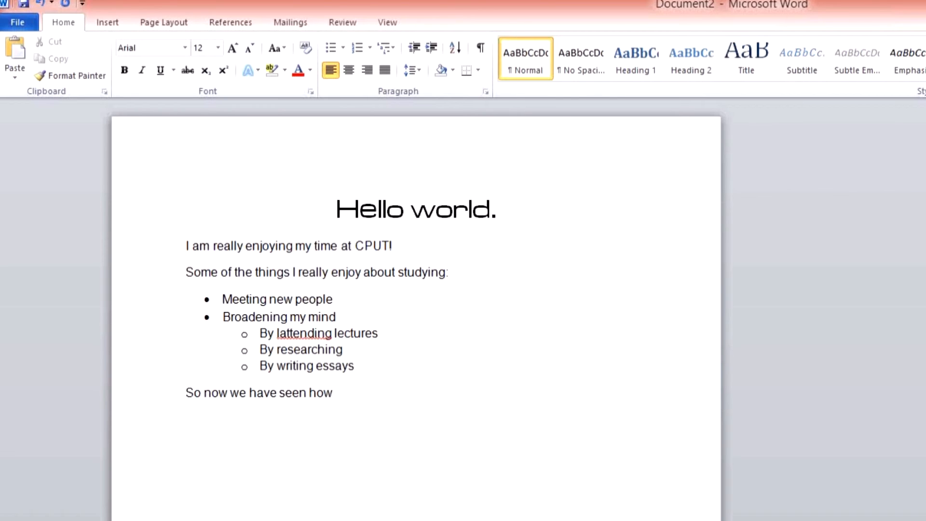
key("BackSpace")
key("BackSpace")
key("BackSpace")
key("BackSpace")
key("BackSpace")
key("BackSpace")
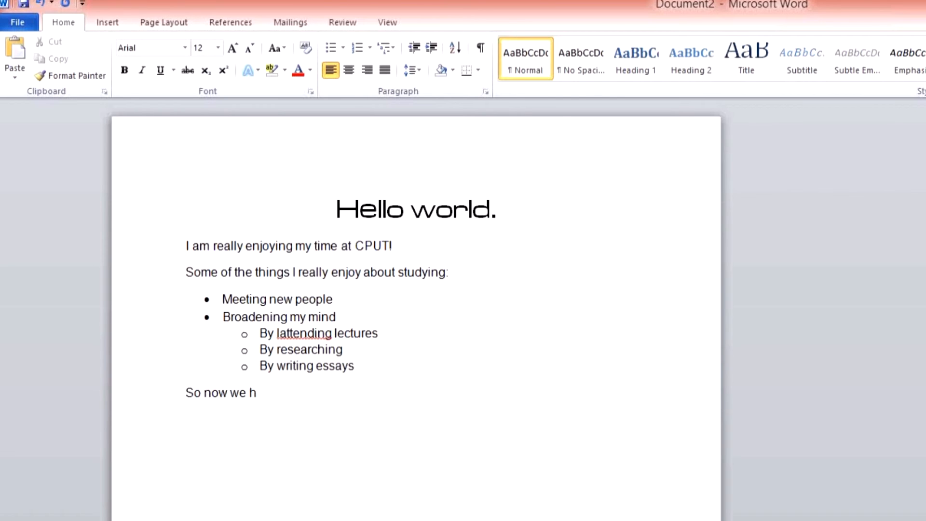
key("BackSpace")
key("BackSpace")
key("BackSpace")
key("BackSpace")
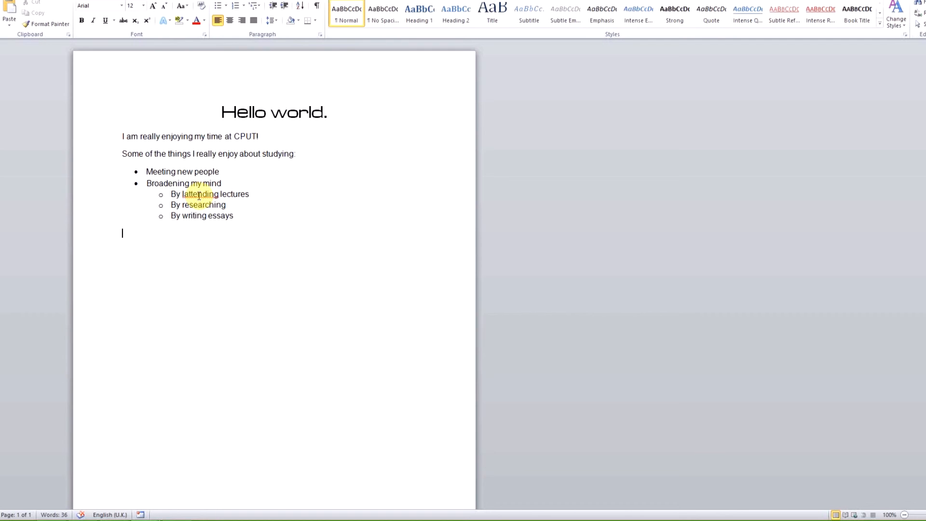
Correct the misspelled word "lattending" to the suggested "attending" and place the cursor after "By writing essays".
right_click(196, 194)
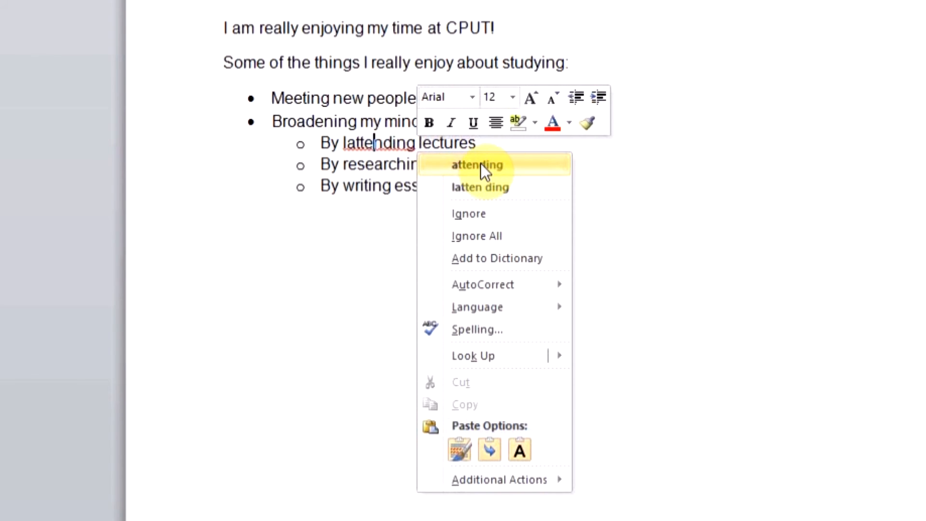
left_click(524, 164)
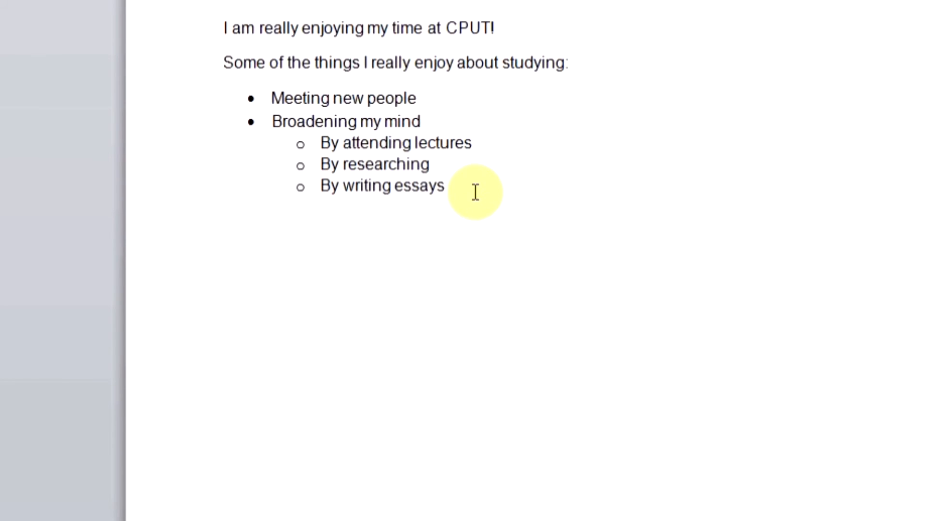
left_click(474, 190)
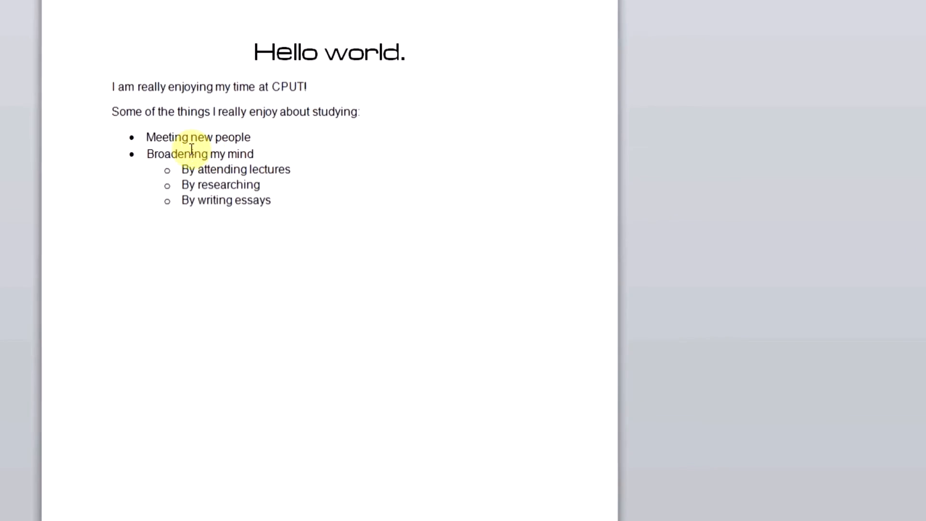
Examine the synonyms and look-up sources offered for "Meeting" in the first bullet, leaving the word as it is.
right_click(167, 137)
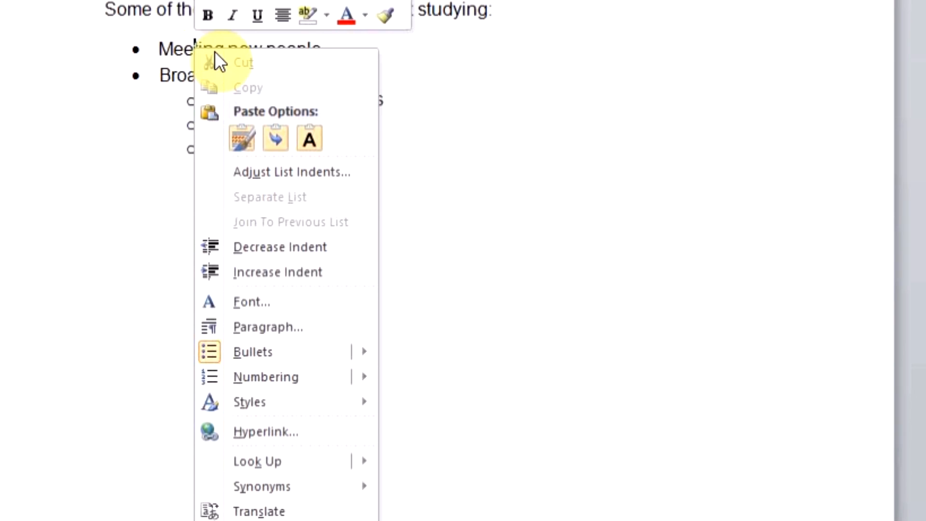
mouse_move(326, 486)
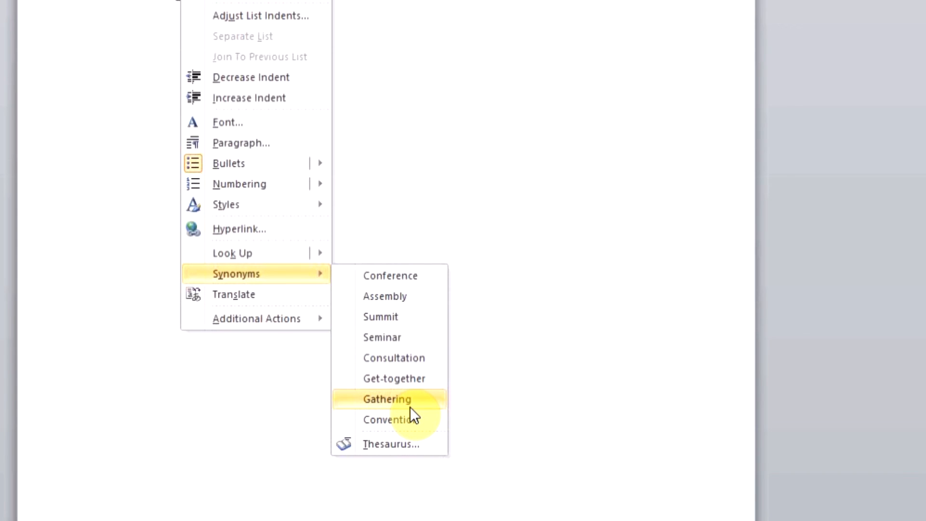
mouse_move(284, 256)
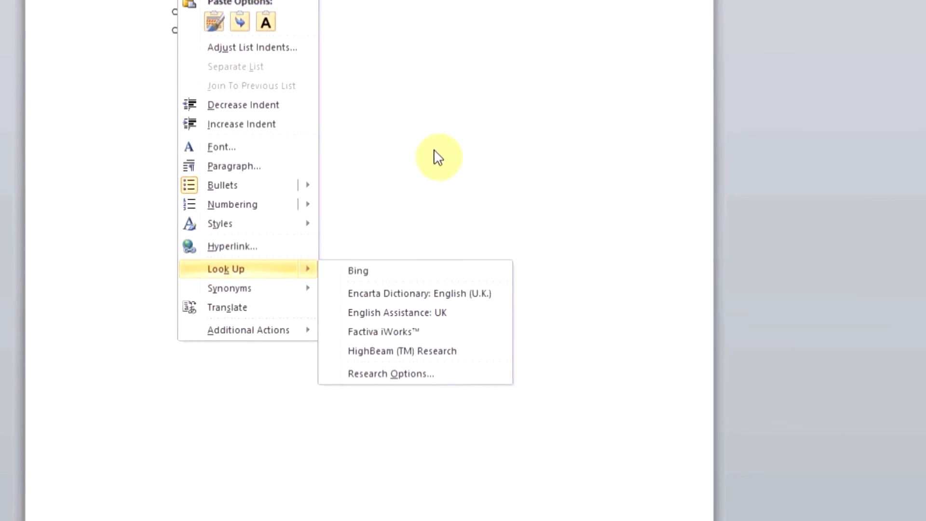
left_click(434, 151)
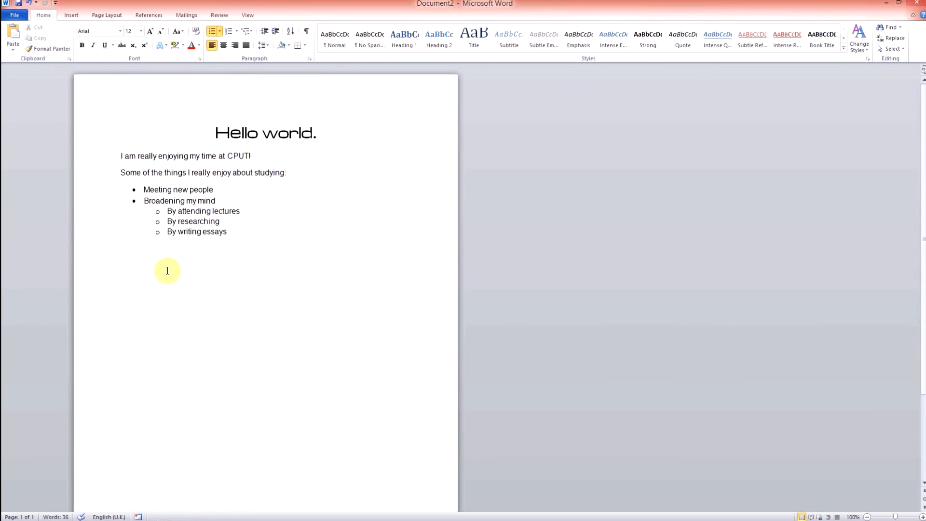
View the document's information page, return to the text and place the cursor after "By writing essays".
left_click(16, 16)
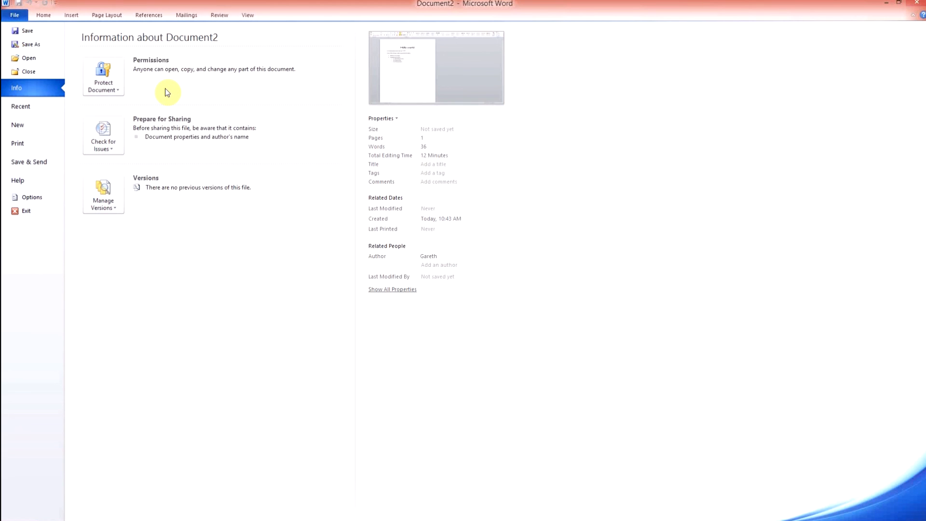
left_click(46, 16)
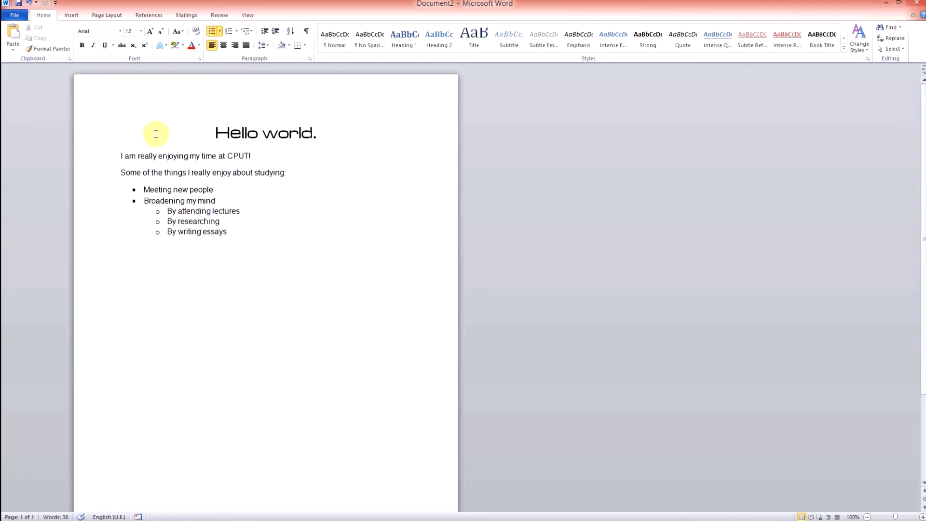
left_click(245, 234)
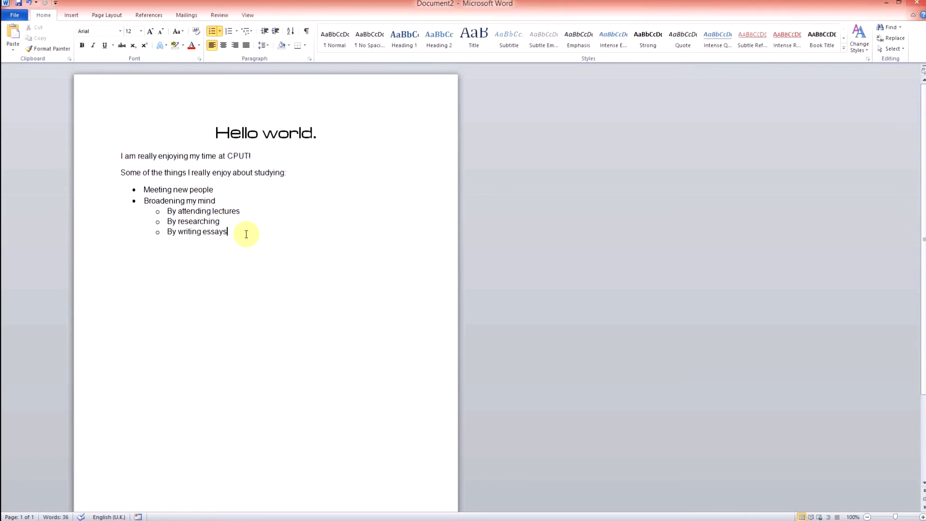